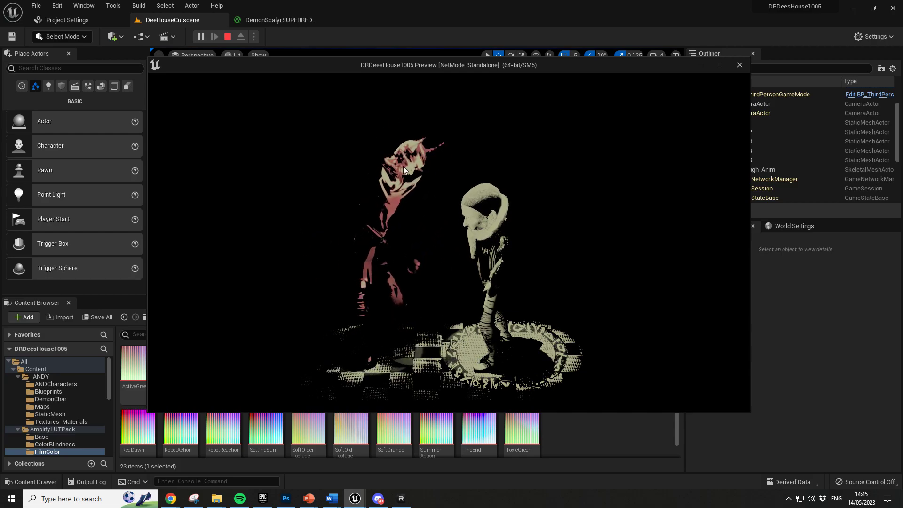
Stop the level preview and switch to Word to look over the script in Script_14_05_23.docx
key("Escape")
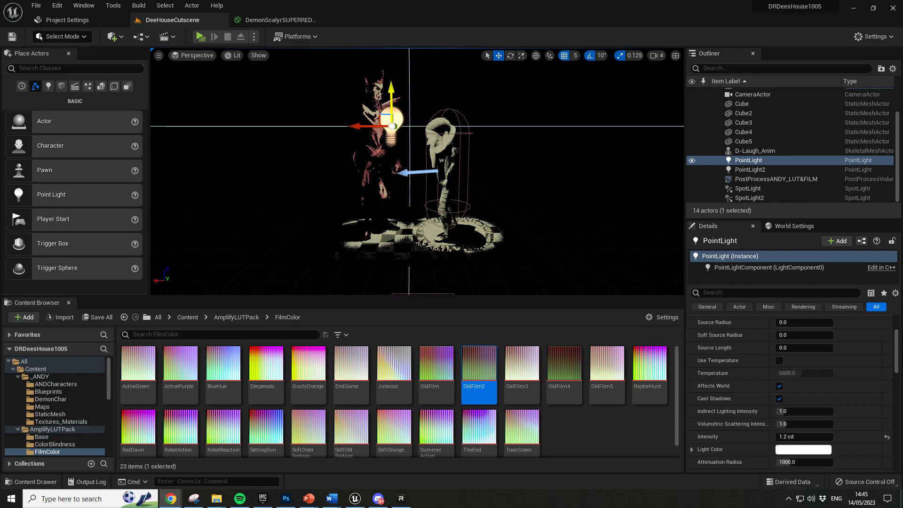
left_click(332, 498)
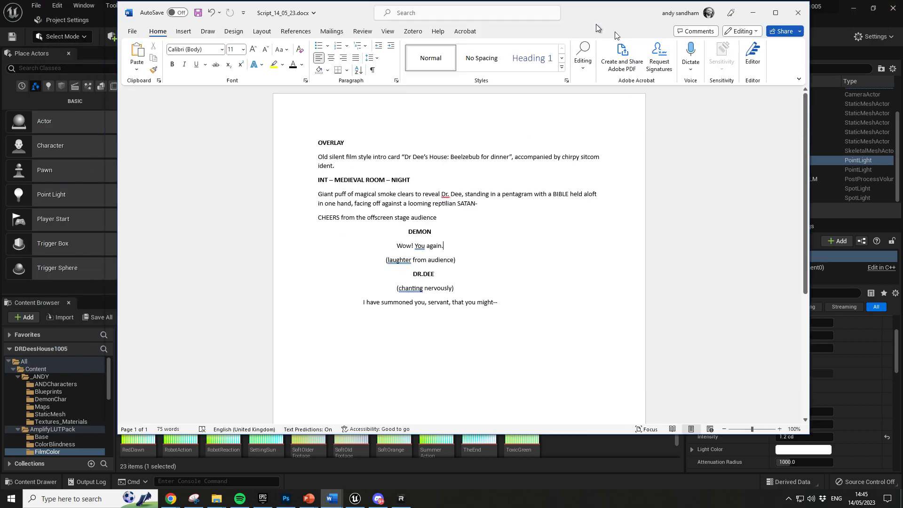
left_click_drag(479, 316, 296, 156)
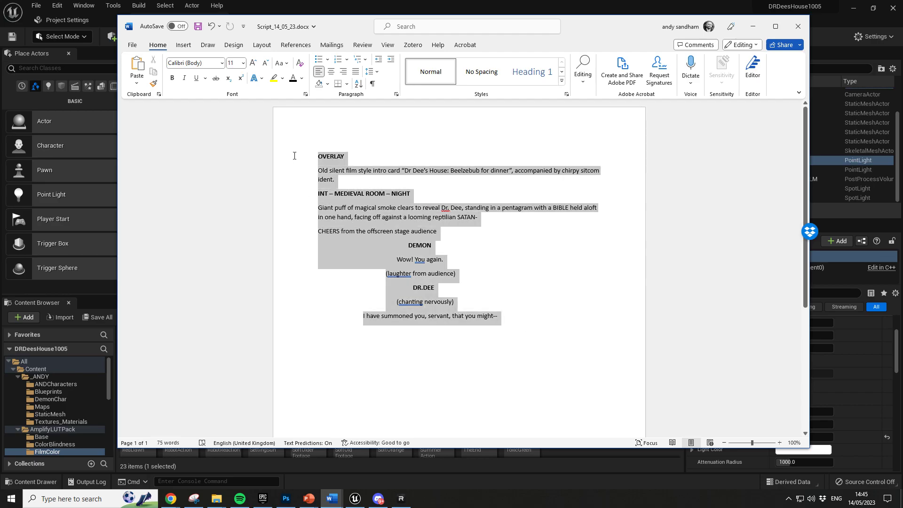
left_click(562, 312)
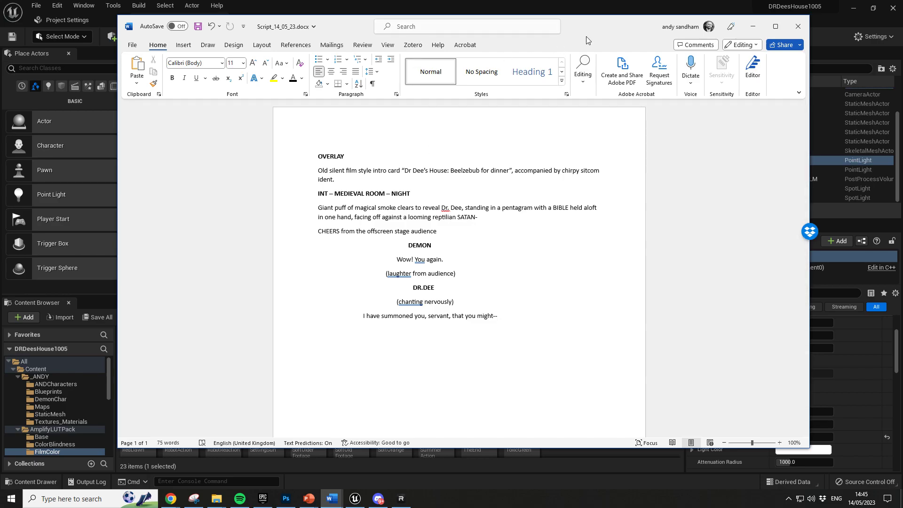
left_click_drag(604, 36, 590, 40)
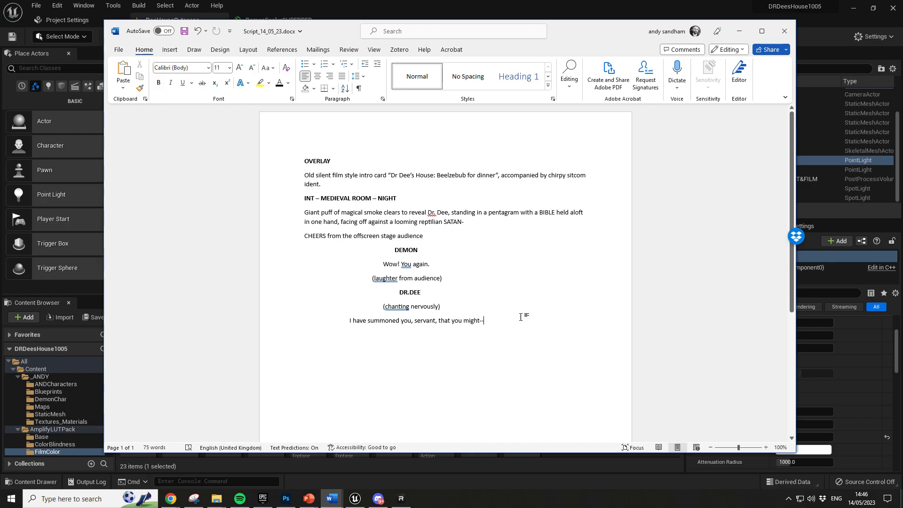
Examine the DEMON and DR.DEE dialogue lines in the script
triple_click(432, 254)
key("Down")
key("Down")
triple_click(430, 264)
left_click(453, 305)
Retype the DEMON speaker heading in the script, starting with "S", and minimise the Word window
left_click(427, 253)
key("BackSpace")
key("BackSpace")
key("BackSpace")
key("BackSpace")
key("BackSpace")
type("S")
left_click(396, 254)
key("super+Down")
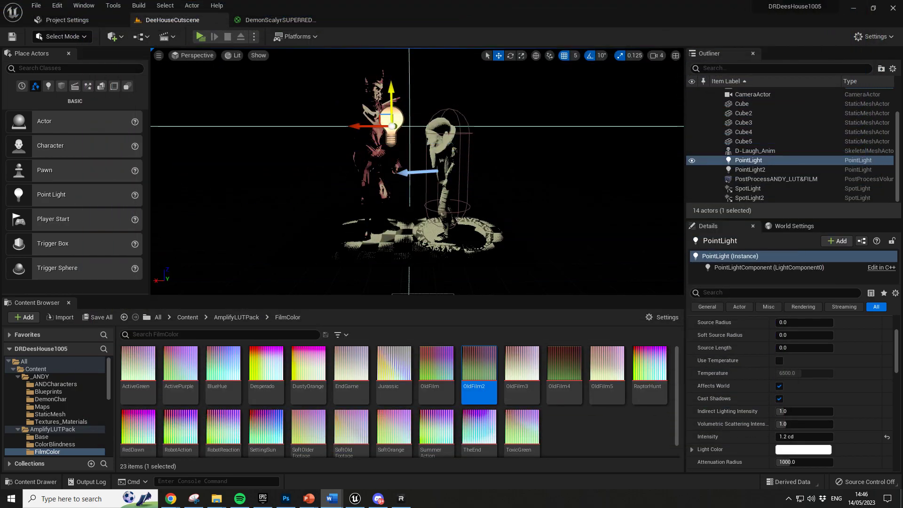
Switch to Speechelo in Chrome and try the Poppy, Arthur and Gemma voices with the AI Voice engine
left_click(171, 498)
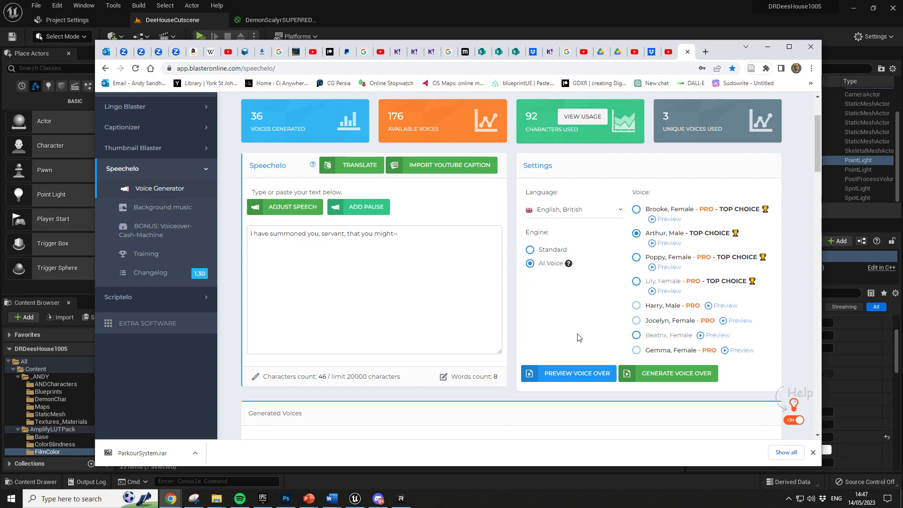
left_click(636, 258)
left_click(637, 234)
left_click(637, 352)
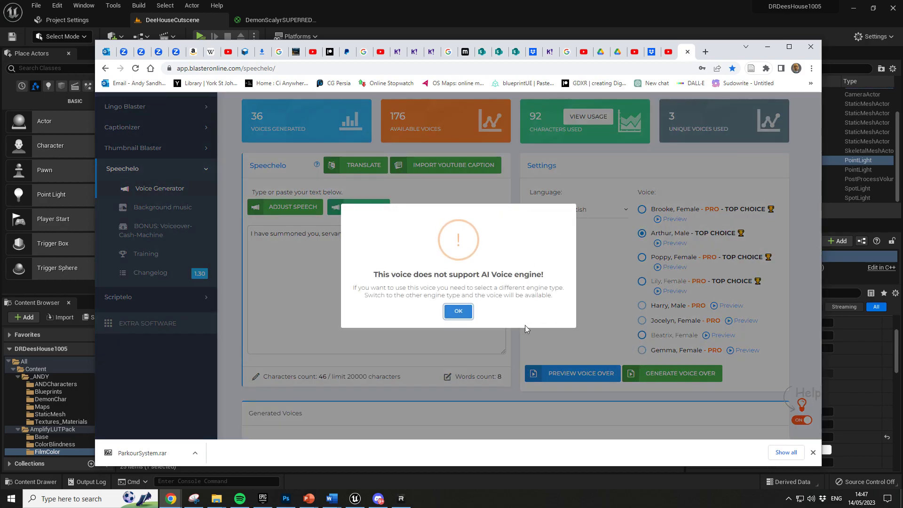
left_click(459, 312)
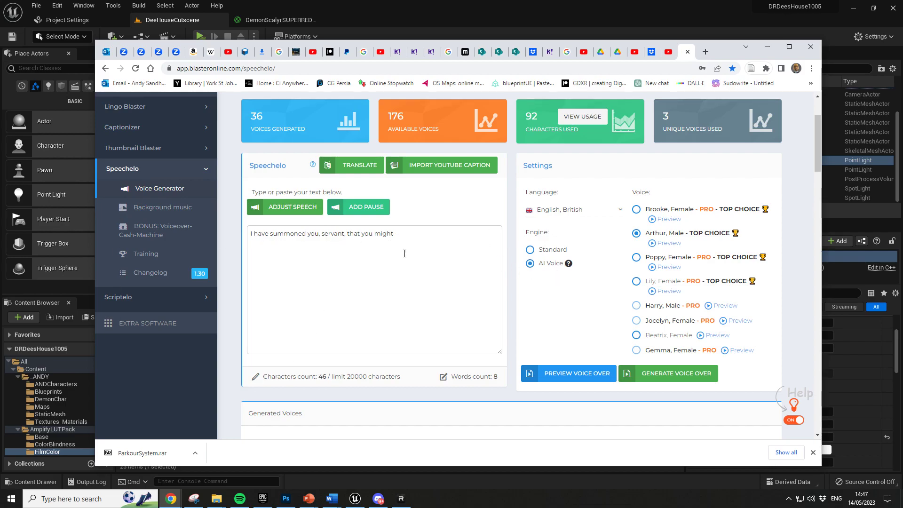
Review the Speechelo voice generator page and the dialogue line entered in its text box
scroll(397, 251, "up", 1)
scroll(427, 266, "up", 1)
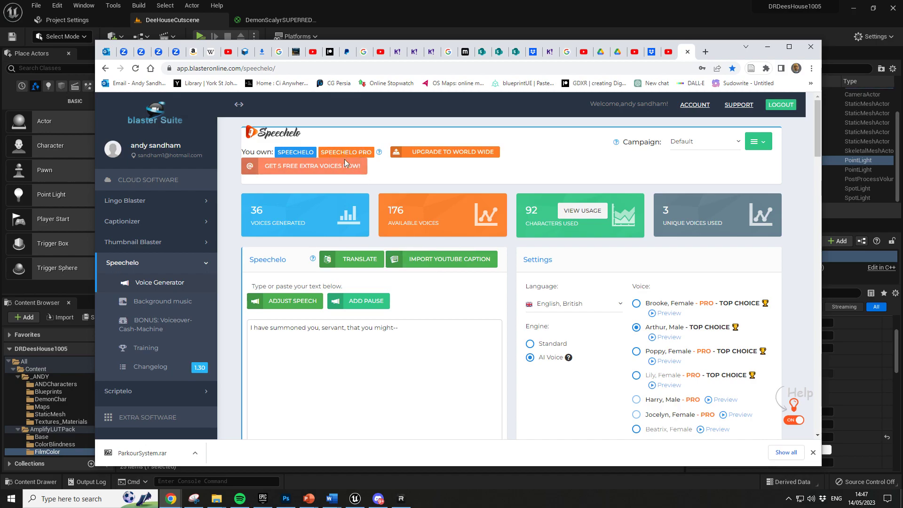
scroll(420, 289, "down", 1)
scroll(420, 289, "down", 1)
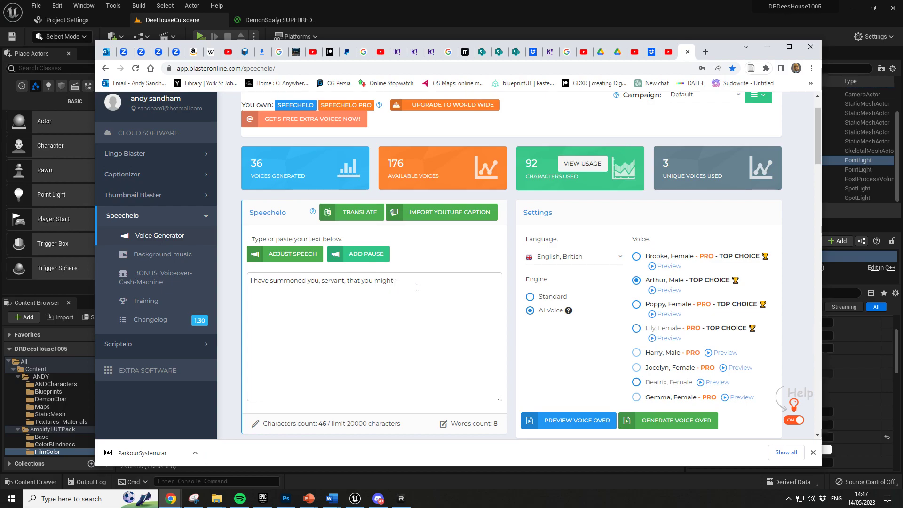
left_click_drag(413, 283, 249, 281)
left_click(426, 304)
Choose English, British as the voice-over language
left_click(620, 259)
left_click(621, 261)
left_click(621, 262)
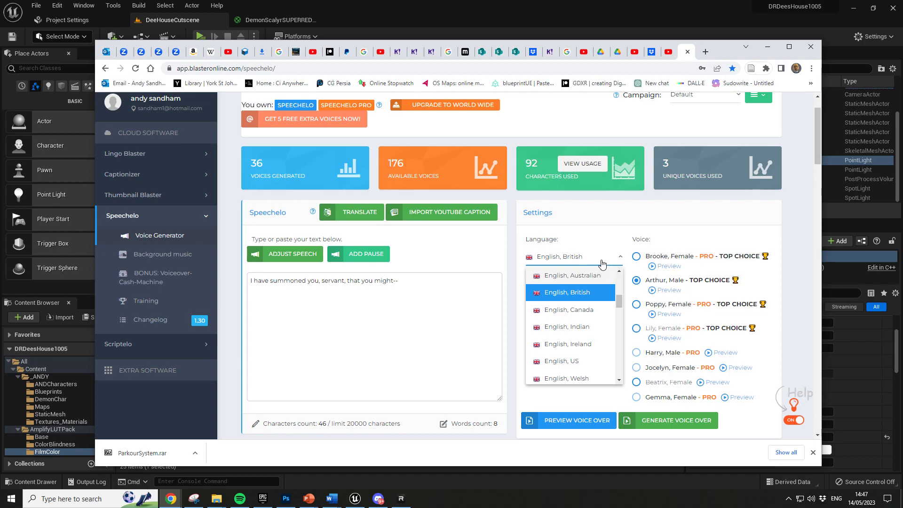
left_click(569, 292)
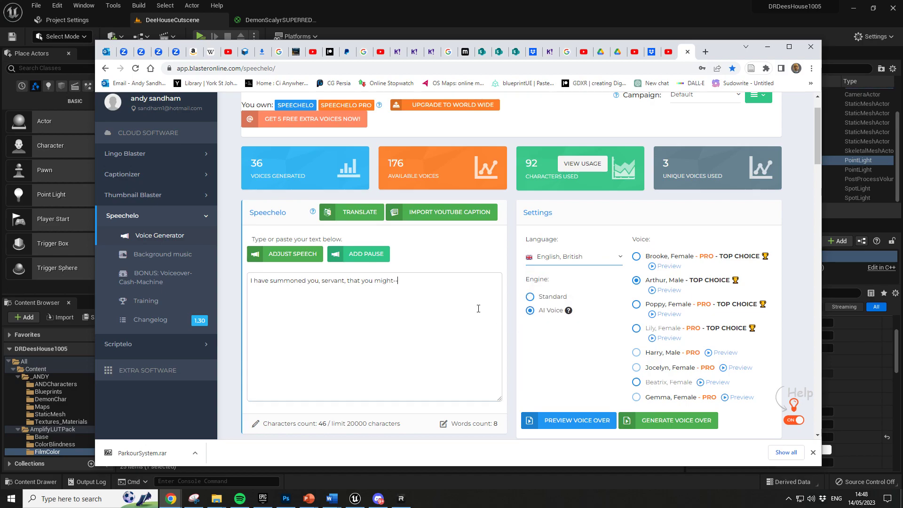
Preview the Arthur voice-over of the dialogue line with the Standard engine, and close the preview
scroll(464, 298, "down", 1)
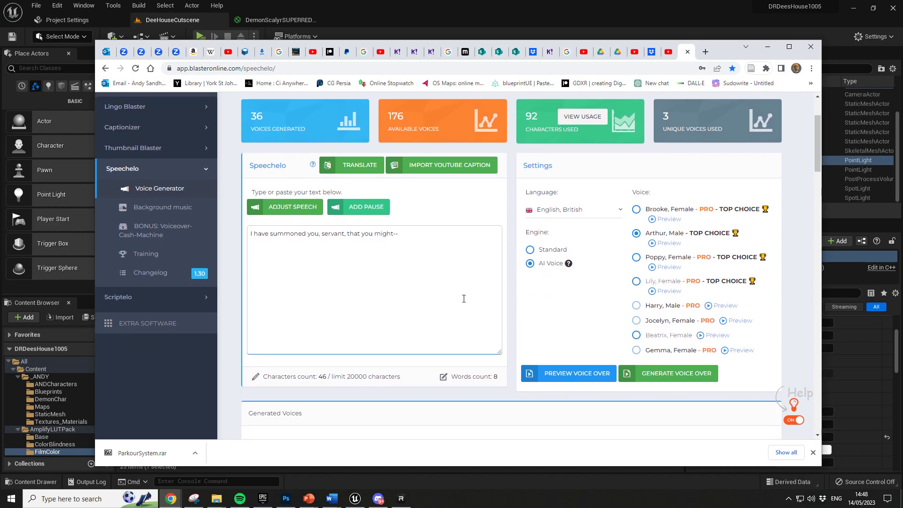
left_click(531, 250)
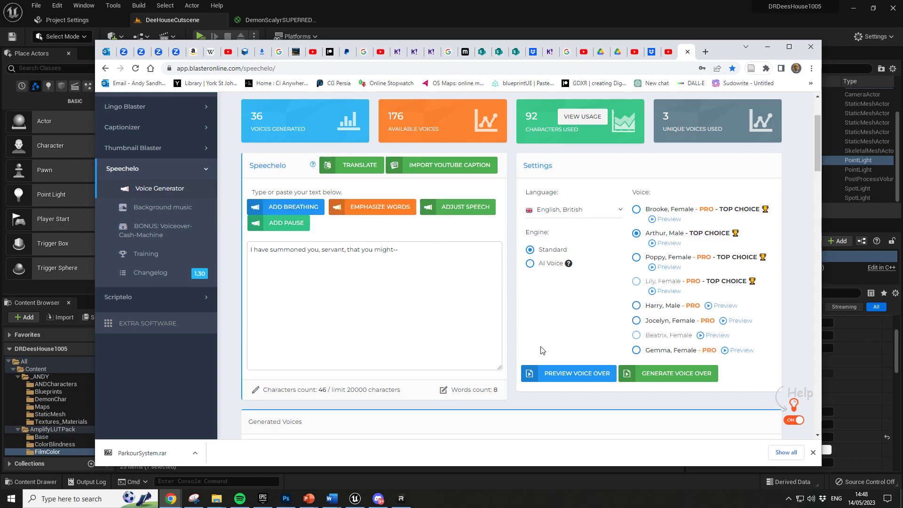
left_click(580, 378)
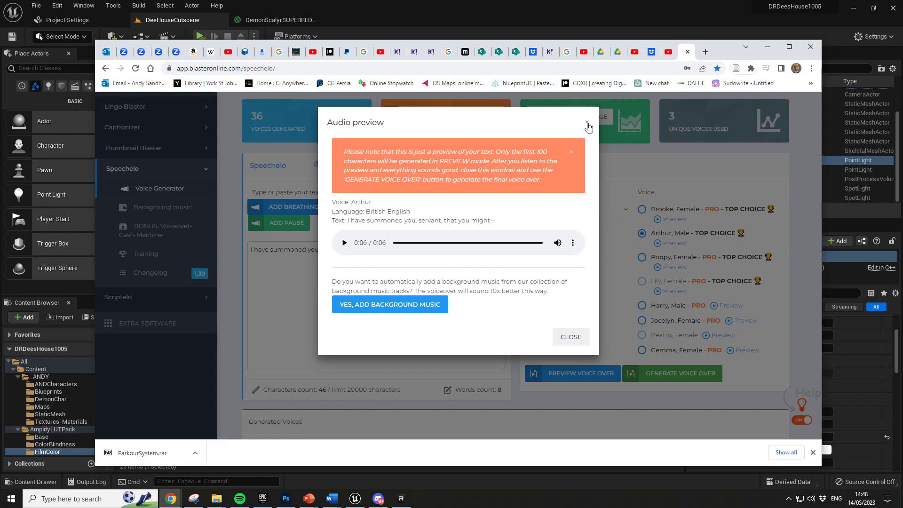
left_click(587, 124)
Replace the dashes ending the dialogue line with "help me"
key("BackSpace")
key("BackSpace")
type("help")
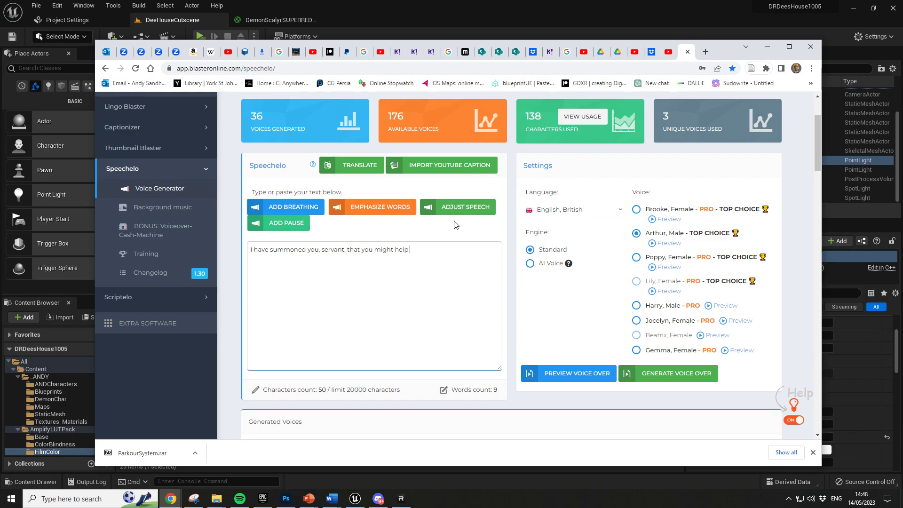
type("me")
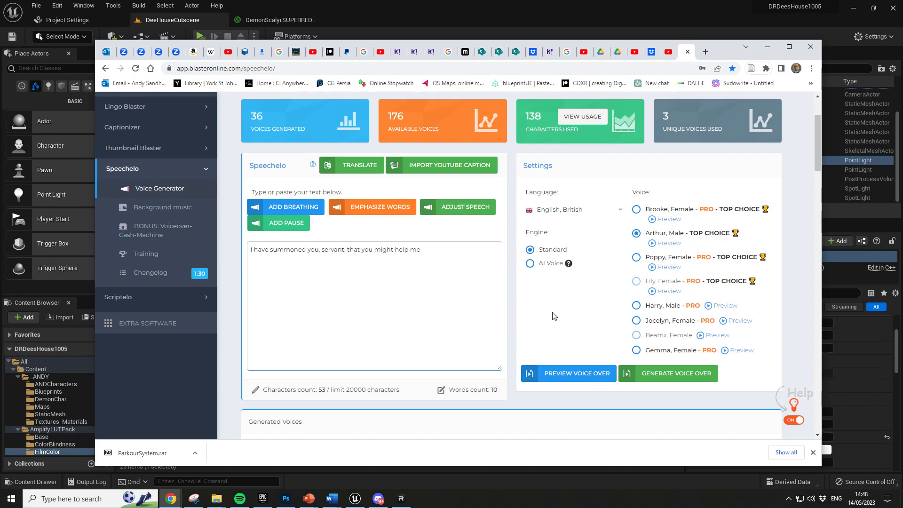
Set the engine to AI Voice, preview the Arthur voice-over of the extended line, and close the preview
left_click(531, 264)
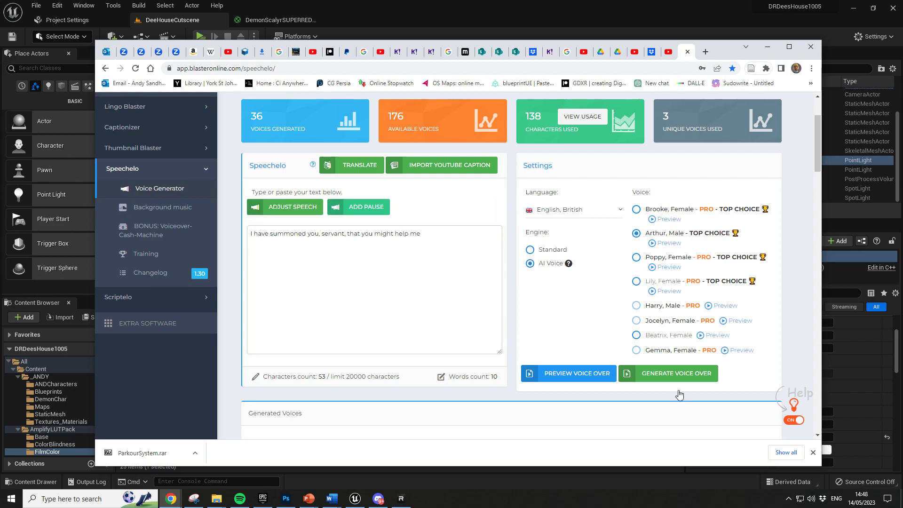
left_click(572, 379)
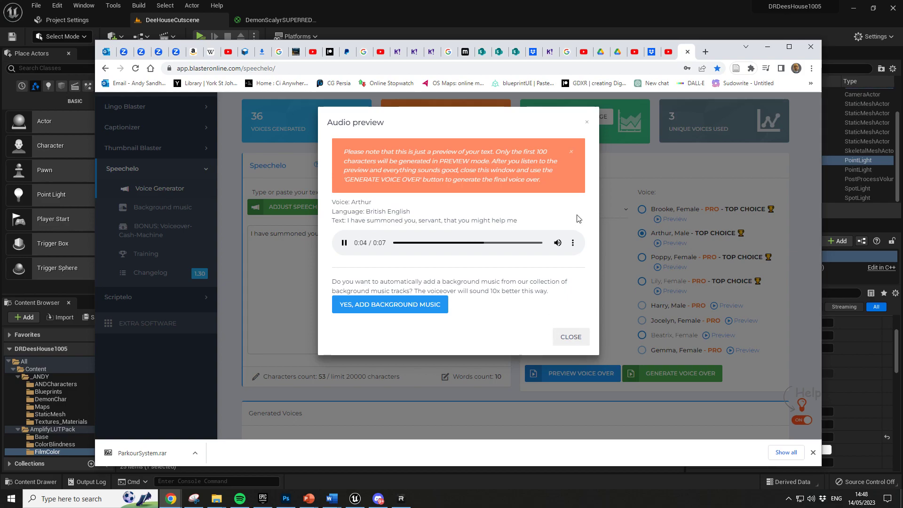
left_click(583, 125)
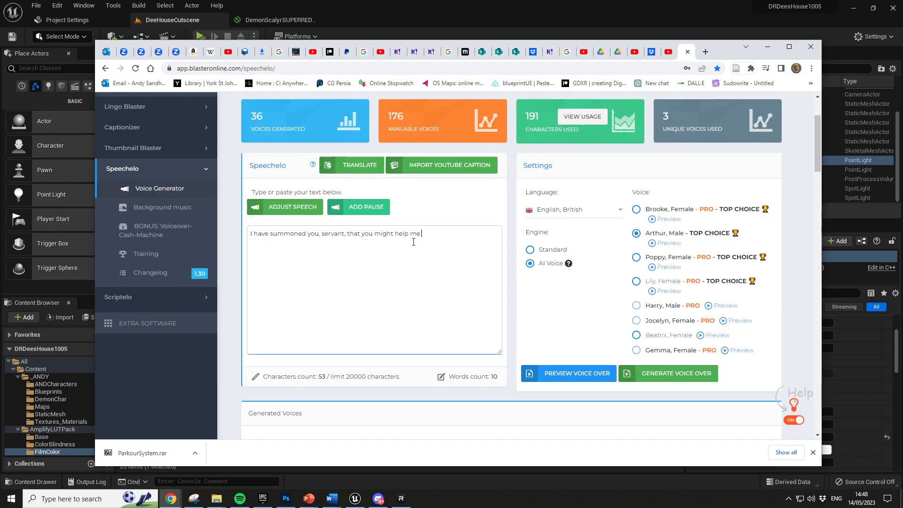
Highlight the complete voice-over line in the text box, clear the selection and minimise the browser window
left_click_drag(421, 234, 375, 233)
key("ctrl+a")
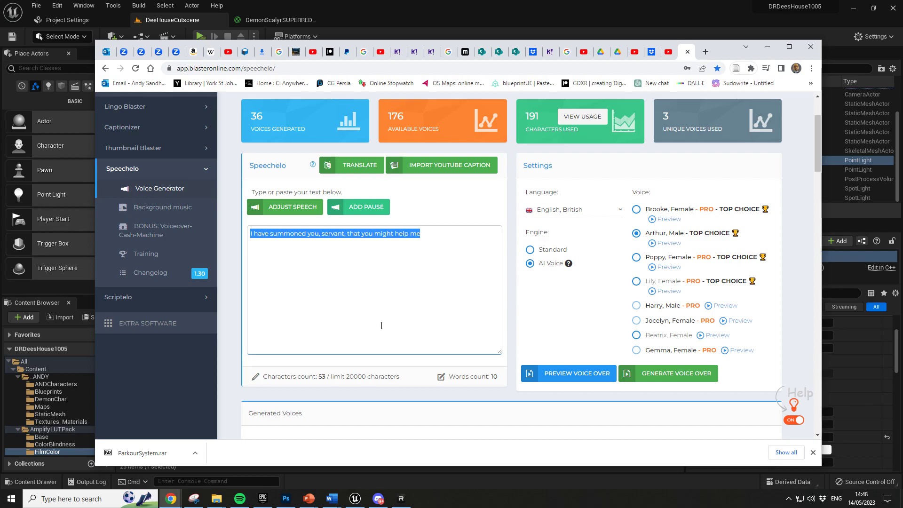
left_click(420, 273)
left_click(428, 234)
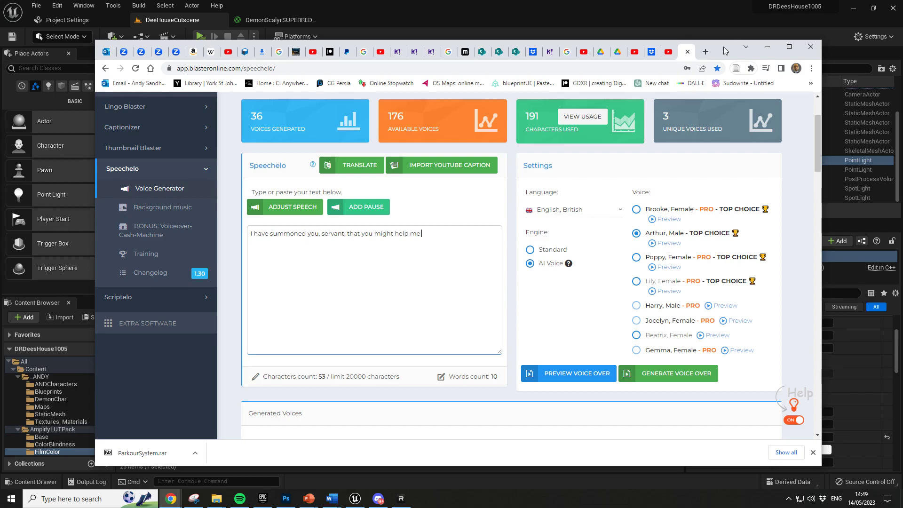
left_click_drag(723, 56, 715, 43)
left_click(759, 33)
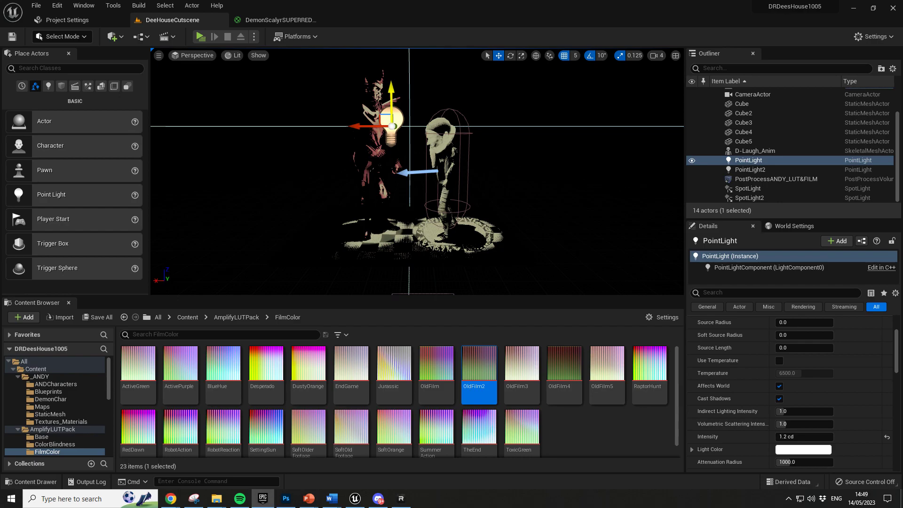
Switch to the Epic Games Launcher and install the Replica Studios - AI Voice Actors plugin to engine version 5.0
left_click(262, 498)
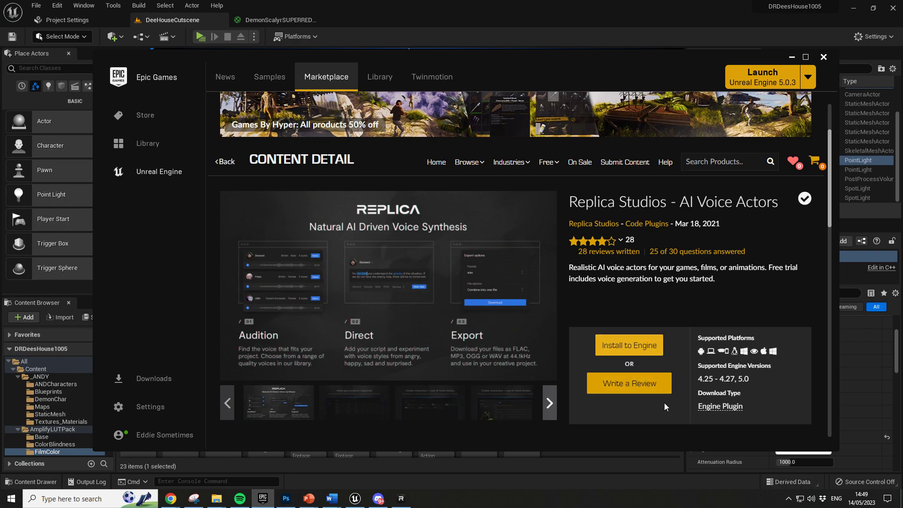
left_click(648, 350)
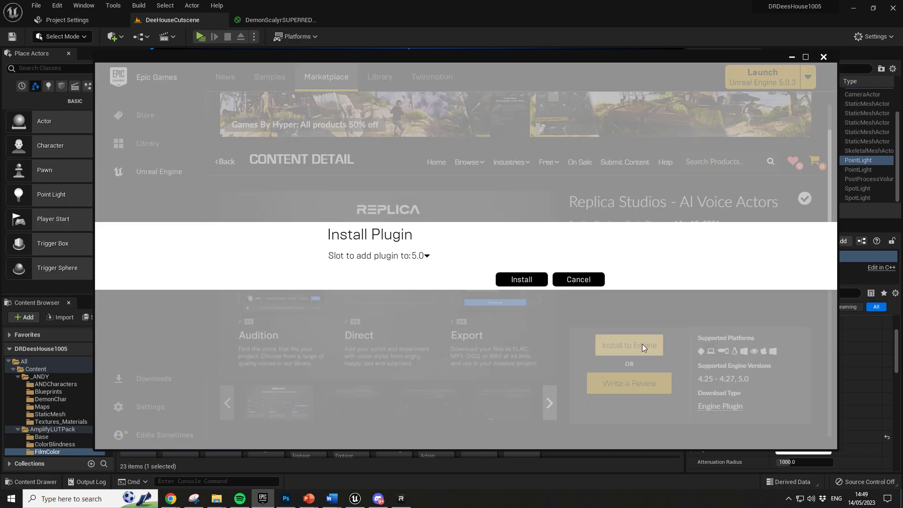
left_click(532, 282)
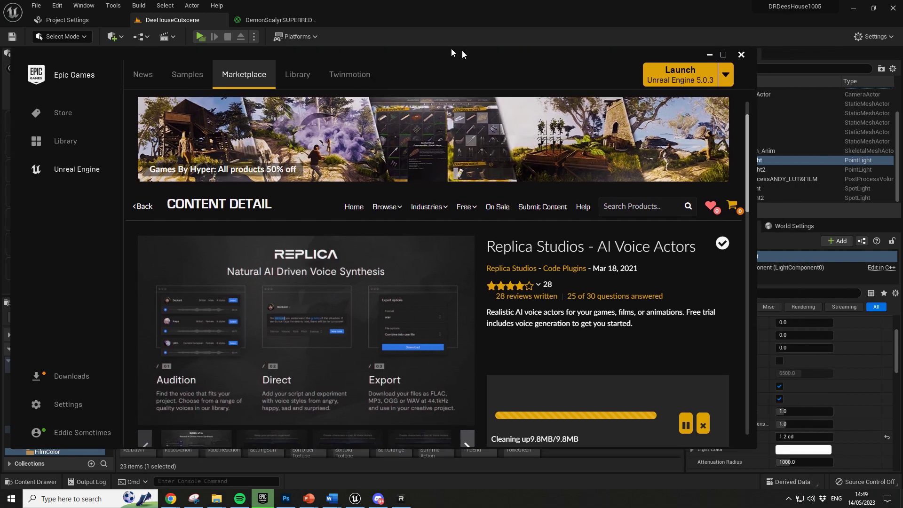
left_click(462, 49)
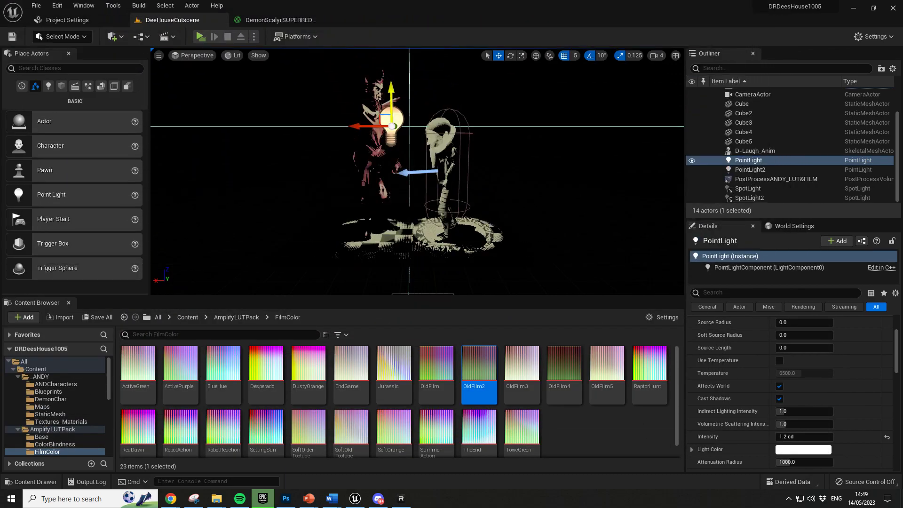
Switch to the Replica Studios desktop application and reposition its window to view the Sandbox
left_click(401, 498)
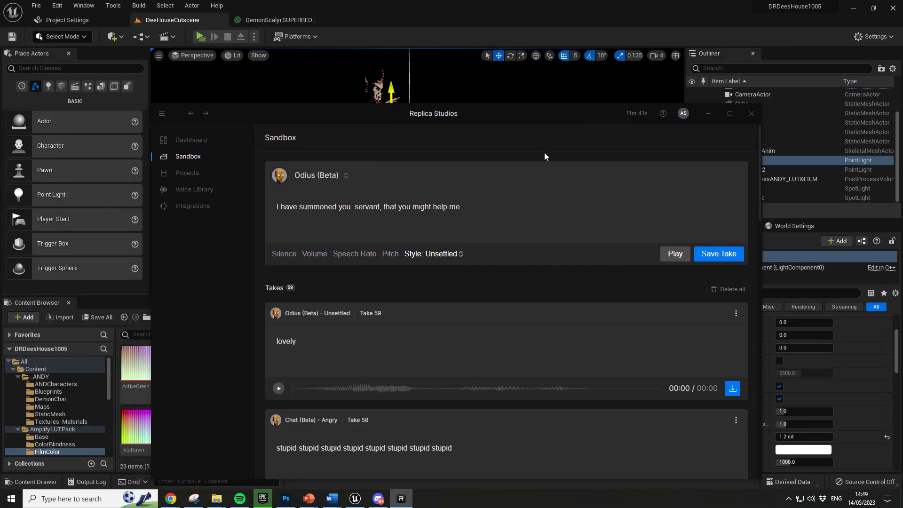
left_click_drag(530, 122, 526, 98)
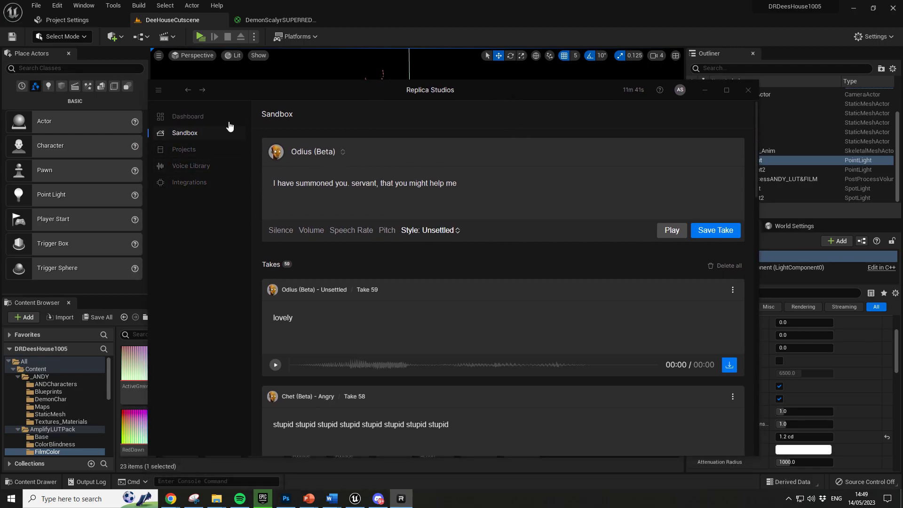
left_click_drag(519, 89, 539, 86)
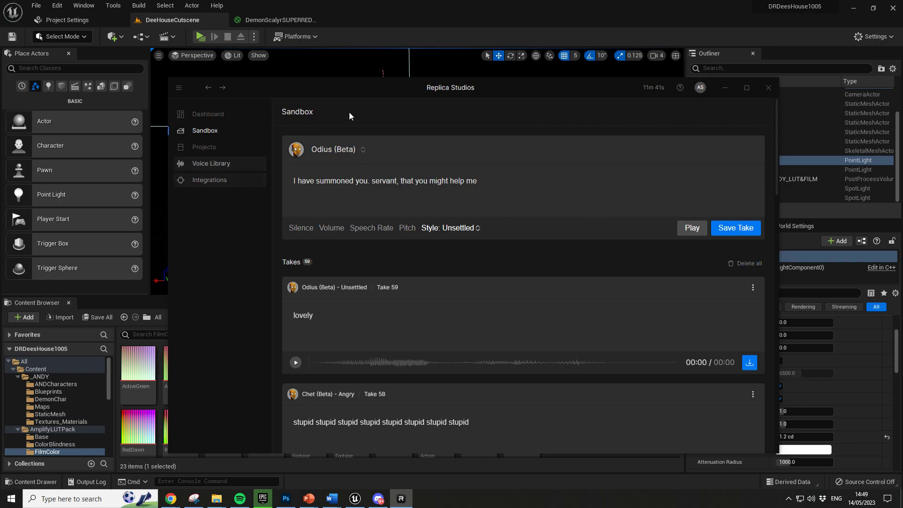
left_click_drag(540, 88, 521, 83)
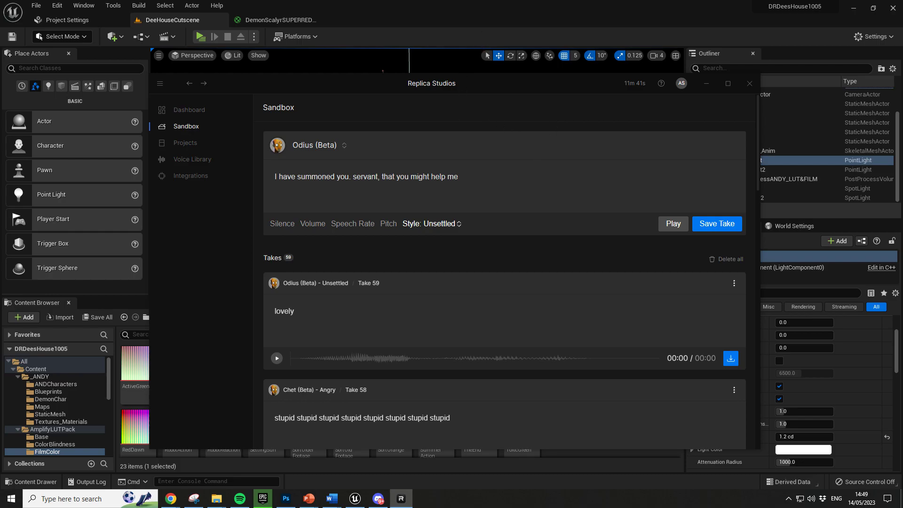
Return to the Epic Games Launcher and read the three getting-started instructions in the Replica Studios plugin description
left_click(263, 498)
mouse_move(472, 84)
scroll(495, 280, "down", 4)
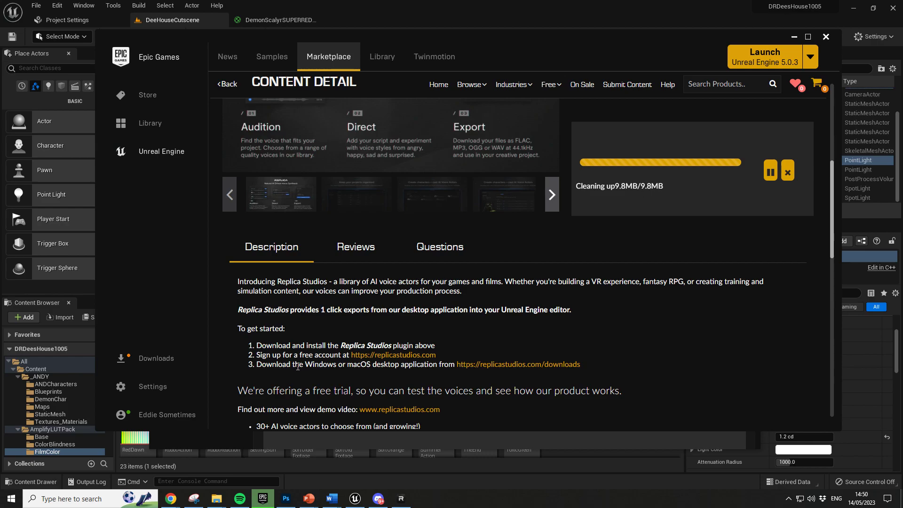
left_click_drag(599, 368, 251, 350)
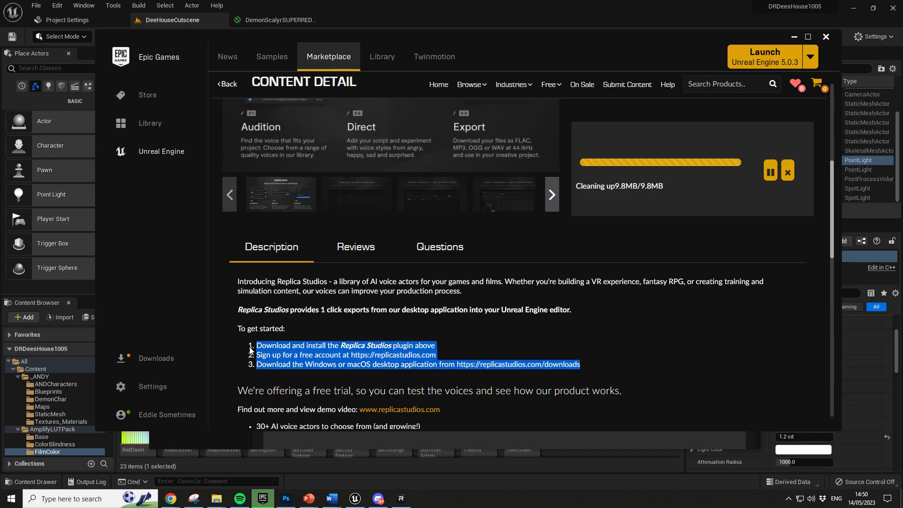
left_click(624, 369)
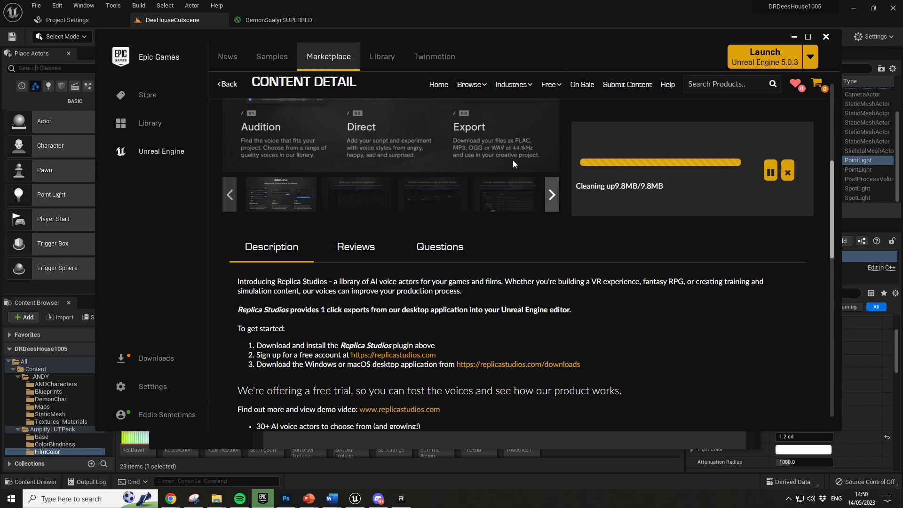
Switch from the Epic Games Launcher to the Replica Studios desktop application and reposition its window
left_click_drag(527, 37, 449, 37)
key("alt+Tab")
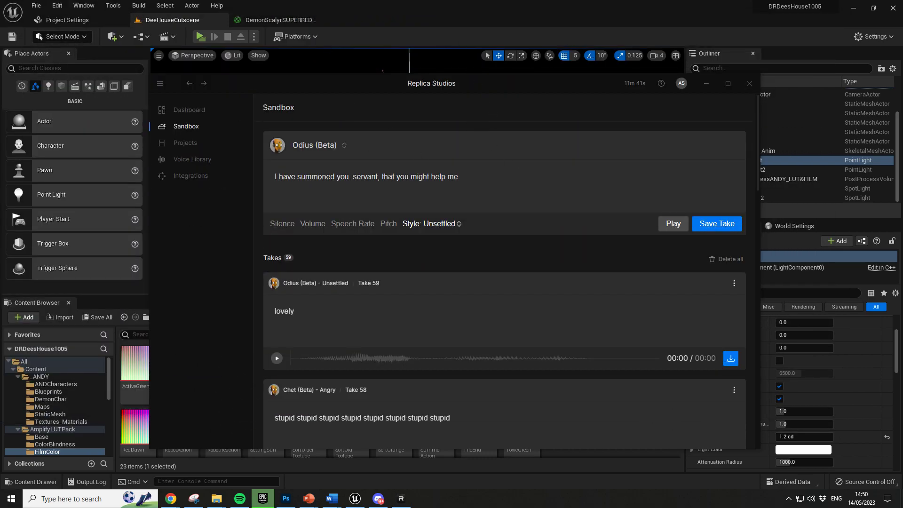
left_click(463, 211)
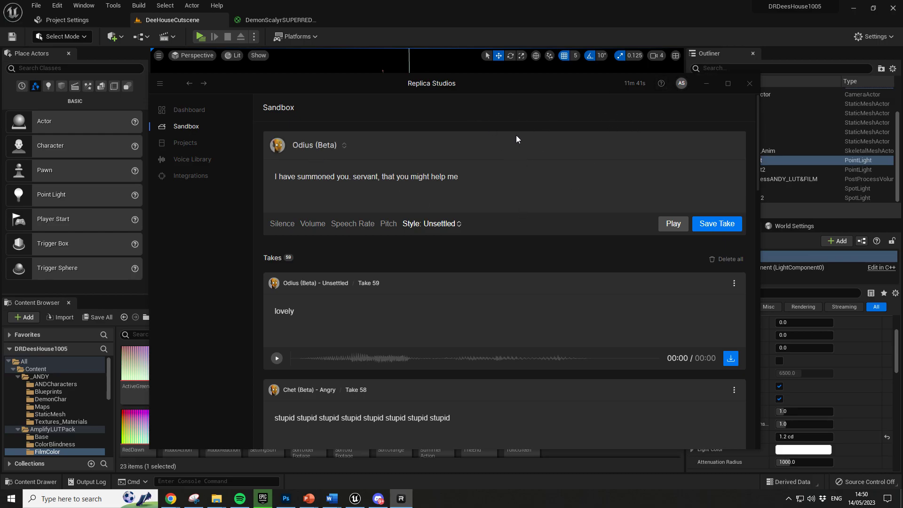
left_click_drag(498, 86, 475, 81)
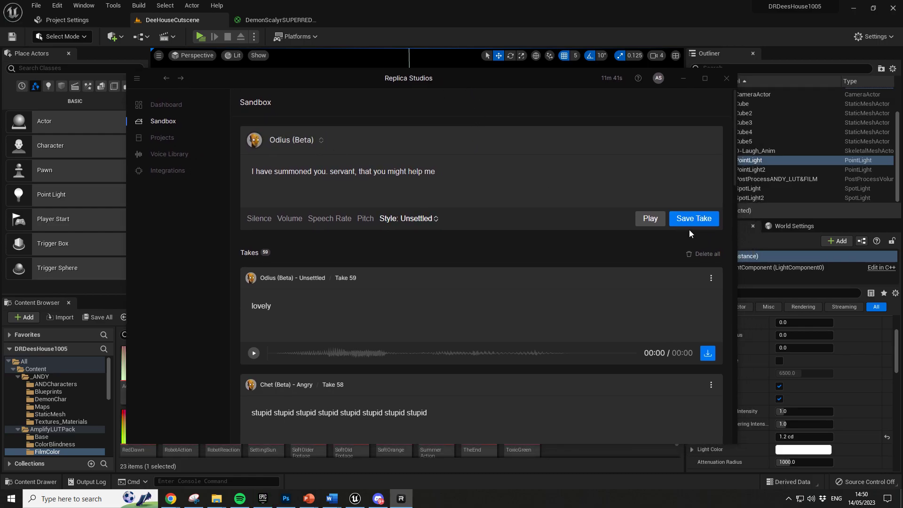
Set the Odius (Beta) voice style to Happy and preview the summoning line
left_click(435, 219)
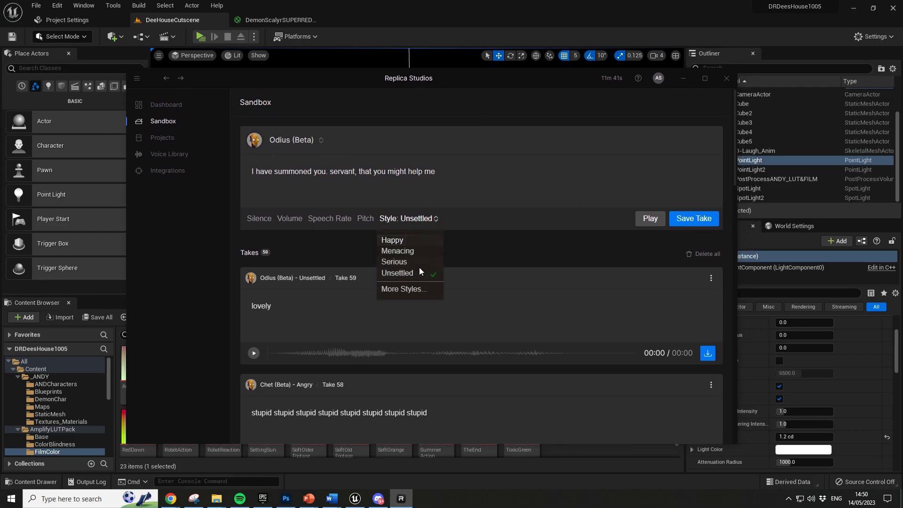
left_click(417, 241)
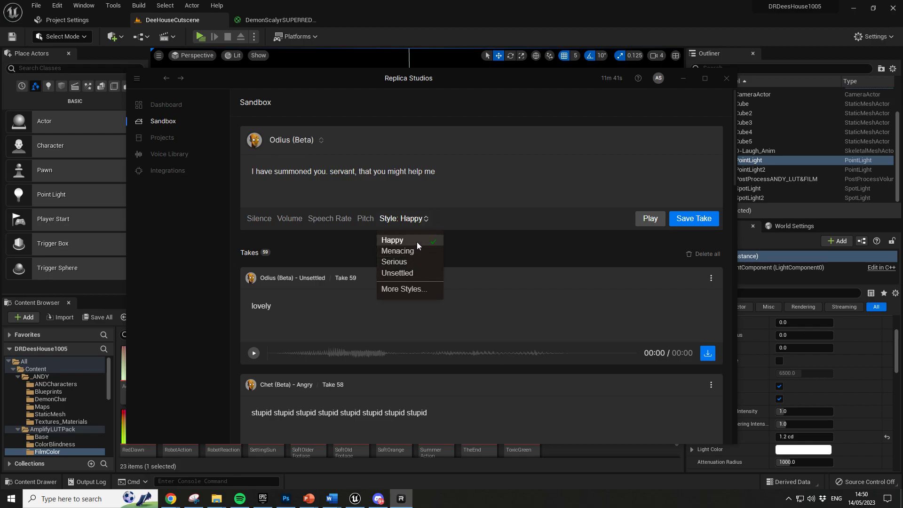
left_click(508, 219)
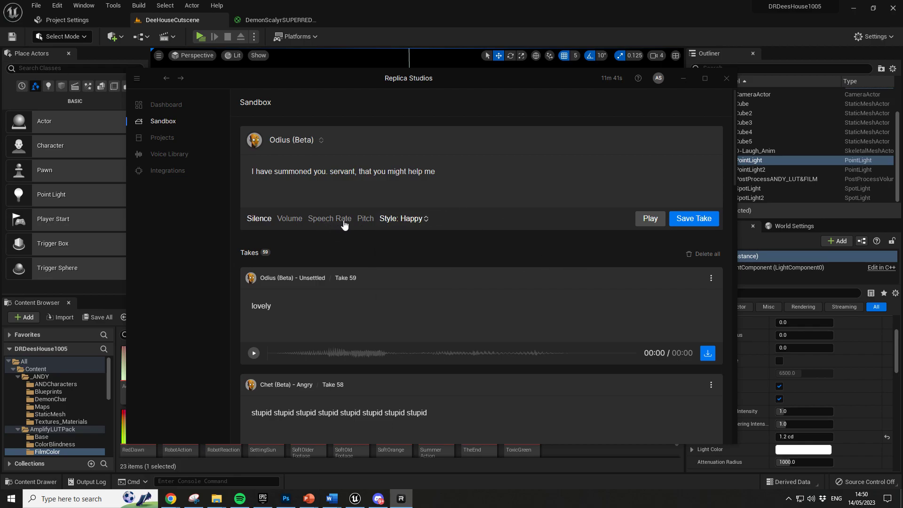
left_click(658, 221)
Return the voice style to Unsettled for the summoning line
left_click(443, 175)
left_click(427, 219)
left_click(406, 275)
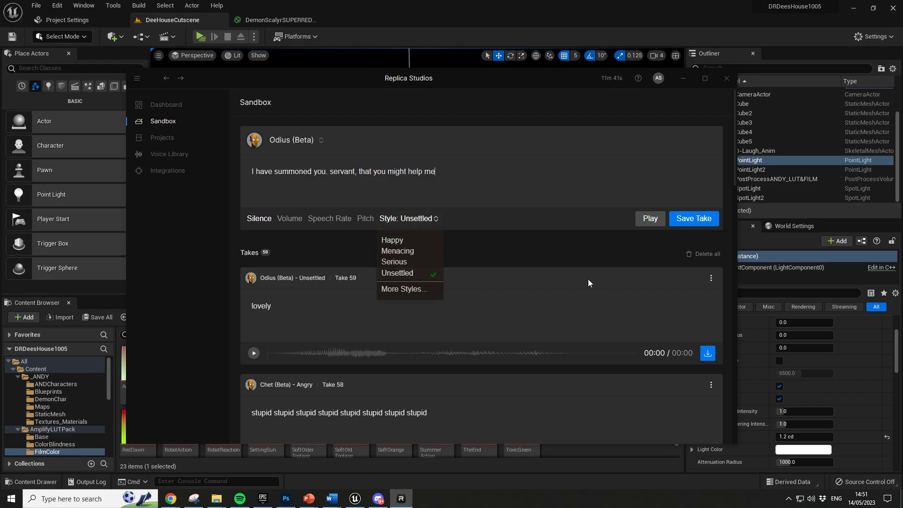
Add the Worried style as a blend of 50% Unsettled and 50% Happy, and preview the line with it
left_click(402, 288)
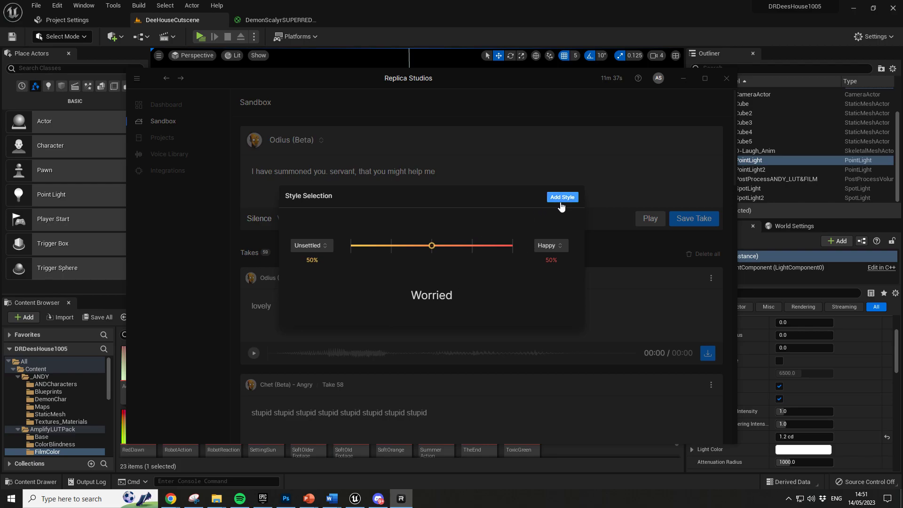
left_click(557, 167)
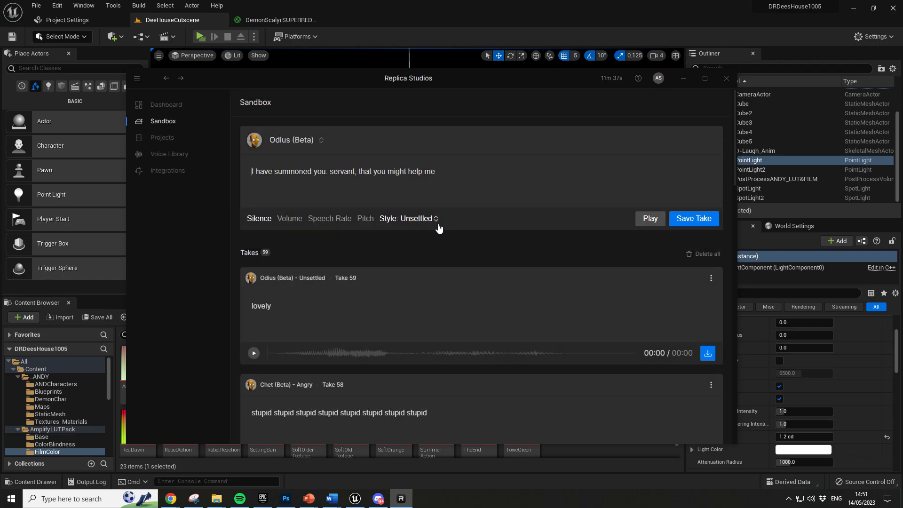
left_click(436, 221)
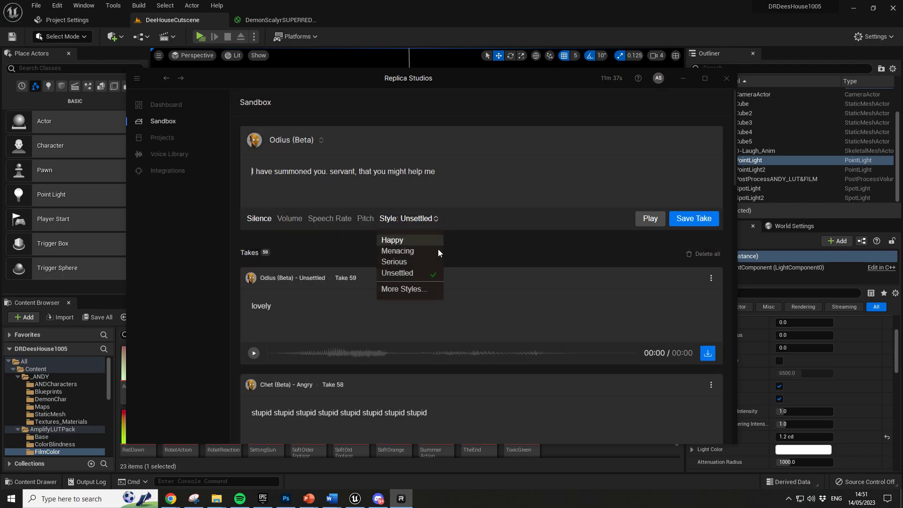
left_click(417, 291)
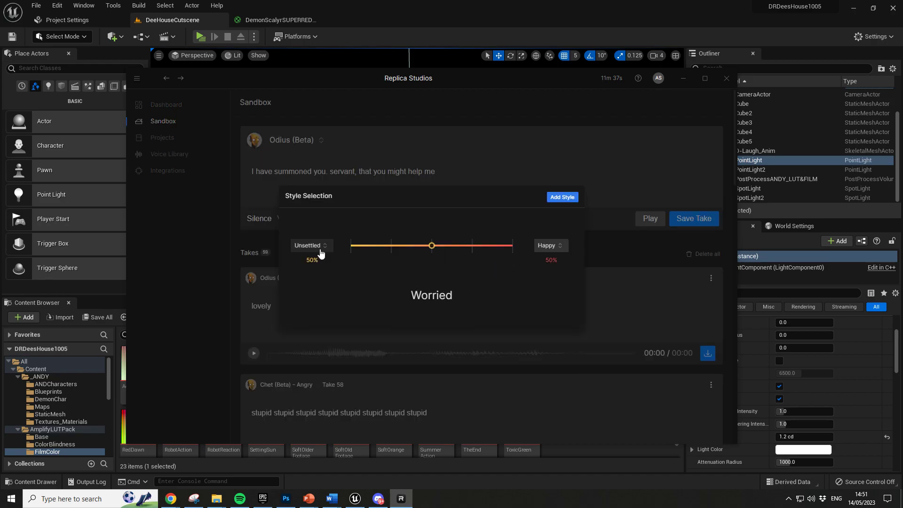
left_click(563, 197)
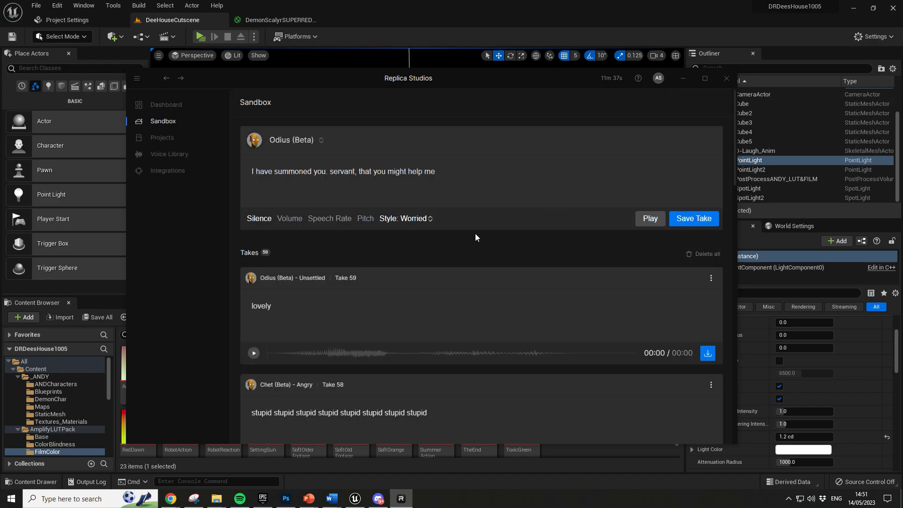
left_click(650, 219)
Replace the comma after "servant" with a question mark and preview the line
key("BackSpace")
type("?")
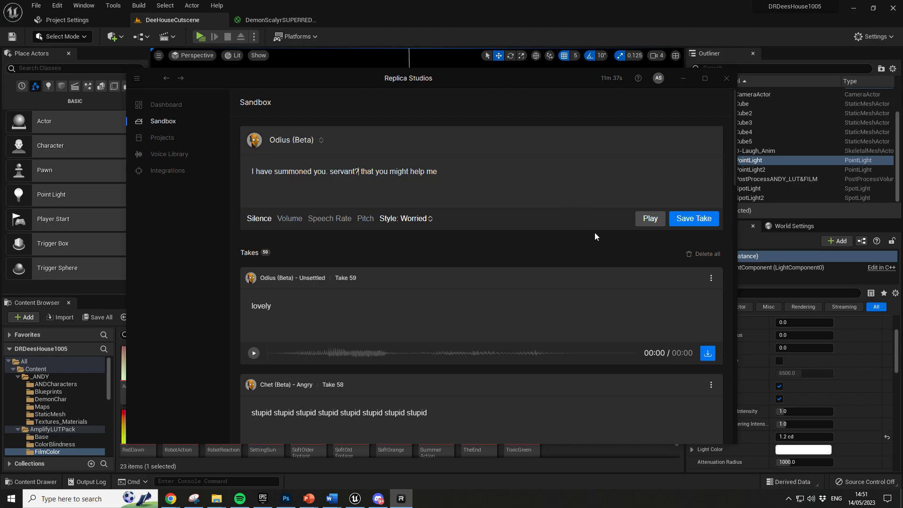
left_click(652, 219)
Replace the full stop after "I have summoned you" with a comma and preview the line
left_click(330, 173)
key("BackSpace")
key("BackSpace")
type(",")
left_click(653, 220)
Remove "that you might help me", preview the shortened line, and put the phrase back on a second line
left_click_drag(448, 174, 362, 173)
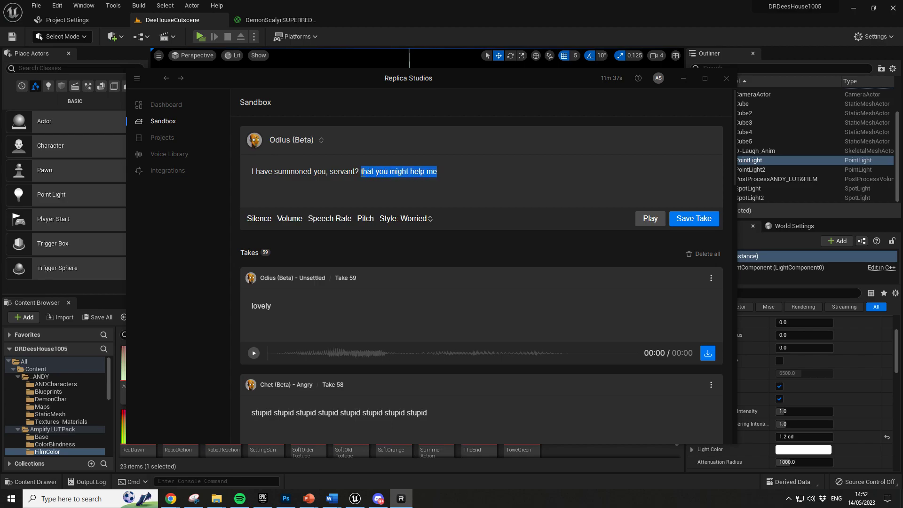
key("BackSpace")
left_click(650, 219)
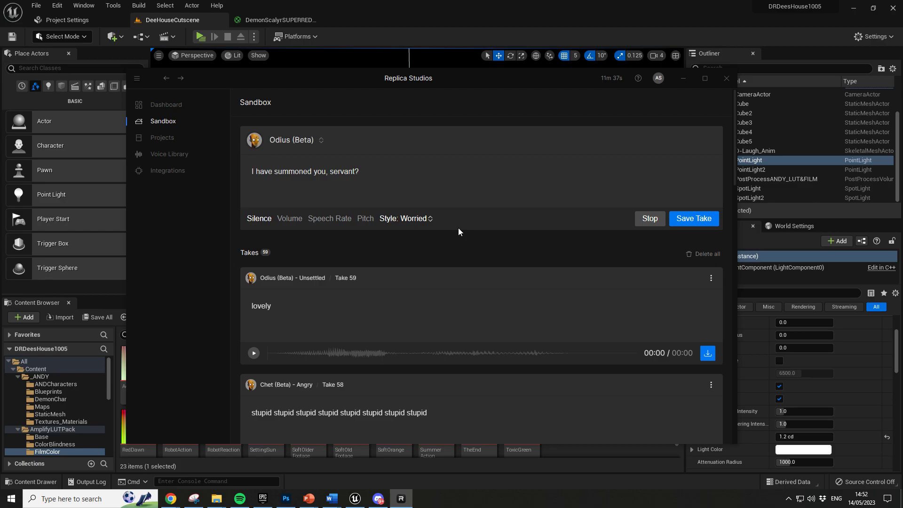
type("that you might help me")
Set the voice style to Menacing and preview the two-line text
left_click(429, 220)
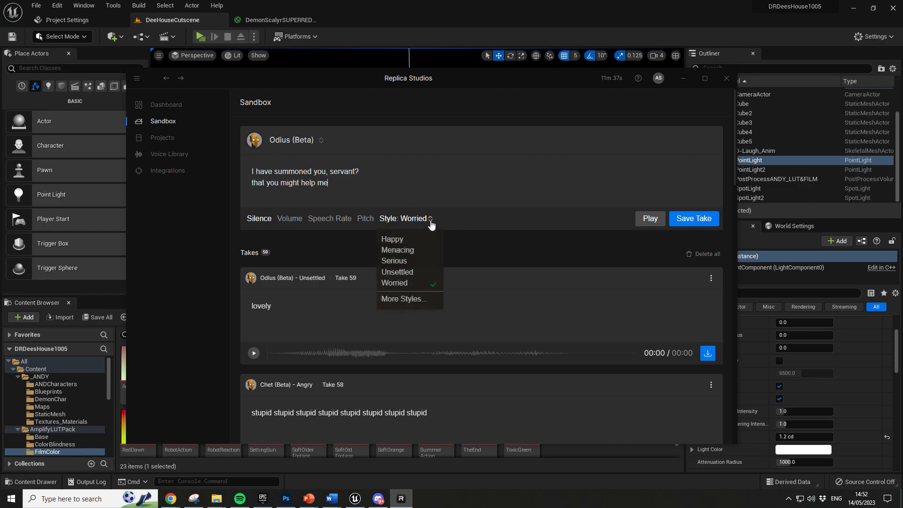
left_click(405, 251)
left_click(651, 220)
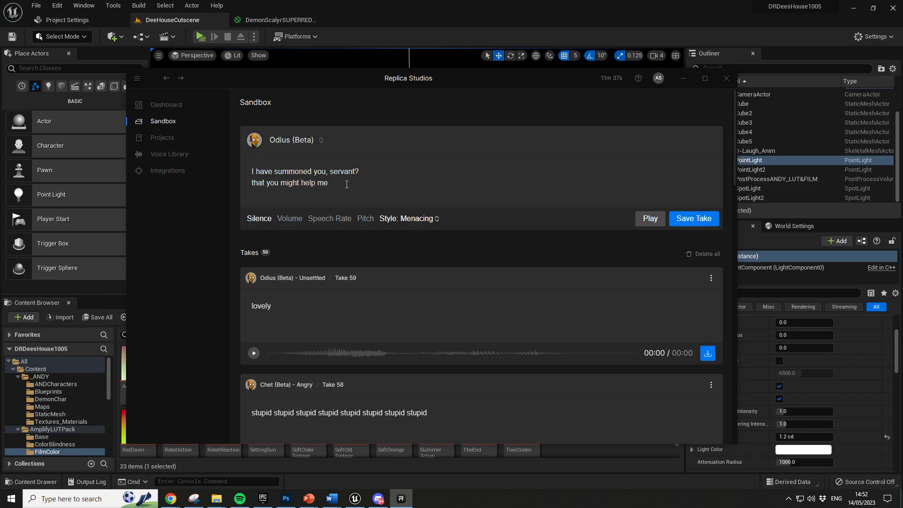
Move "that you might help me" onto the first line after "servant?" and preview the result
left_click_drag(328, 184, 314, 189)
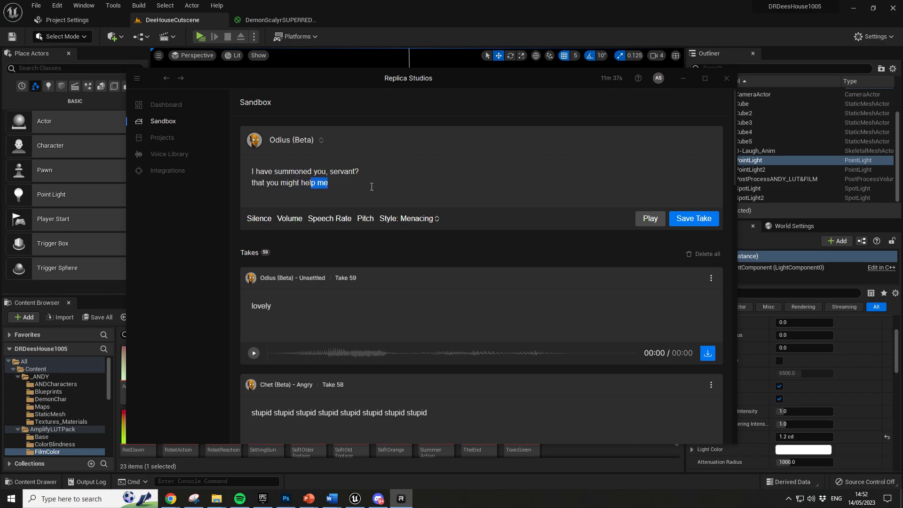
left_click(271, 196)
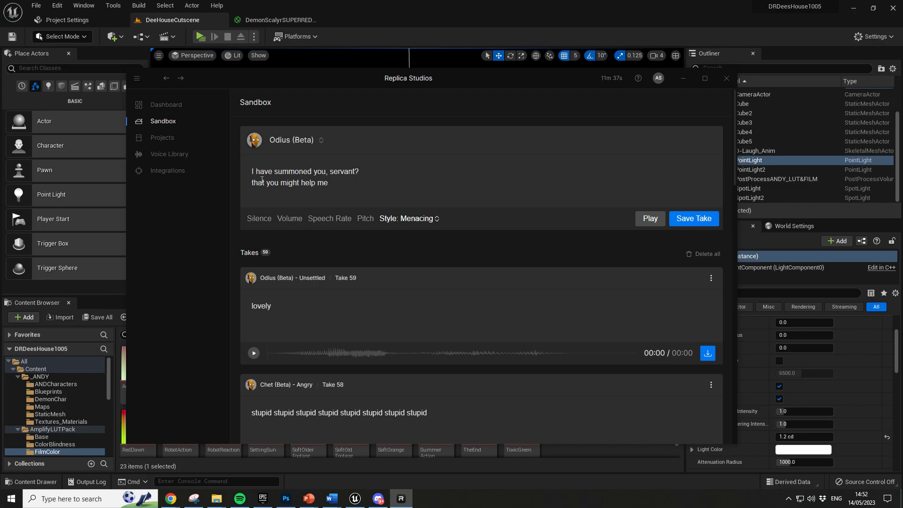
left_click_drag(252, 185, 339, 184)
key("ctrl+c")
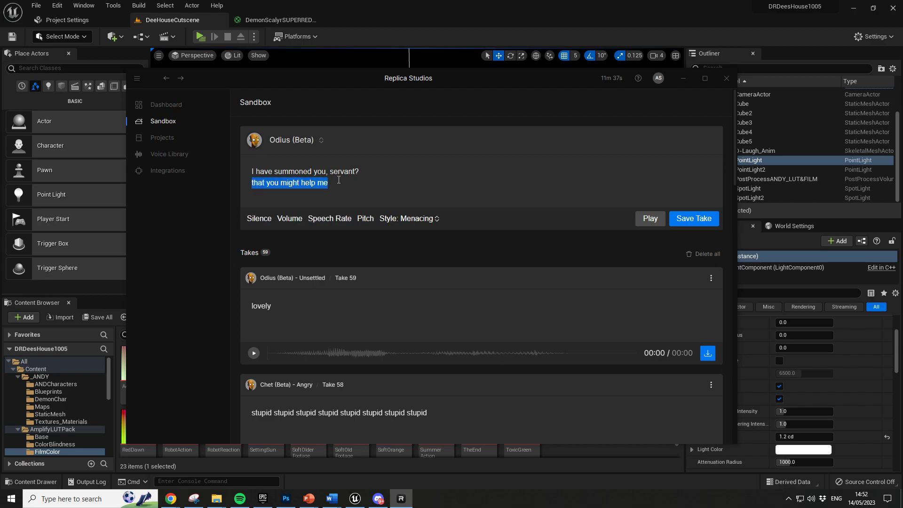
key("BackSpace")
key("ctrl+v")
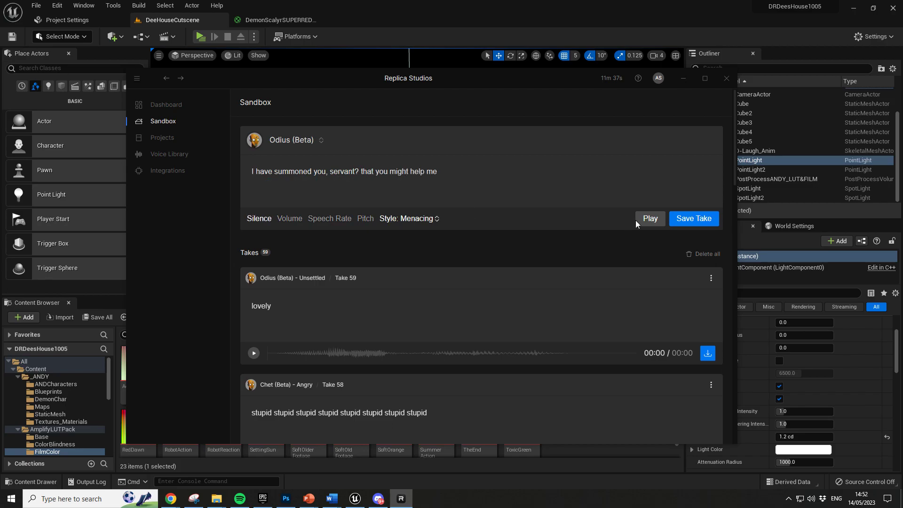
left_click(648, 219)
Save the Menacing reading as a take and download it as a .wav file to the Downloads folder
left_click(673, 224)
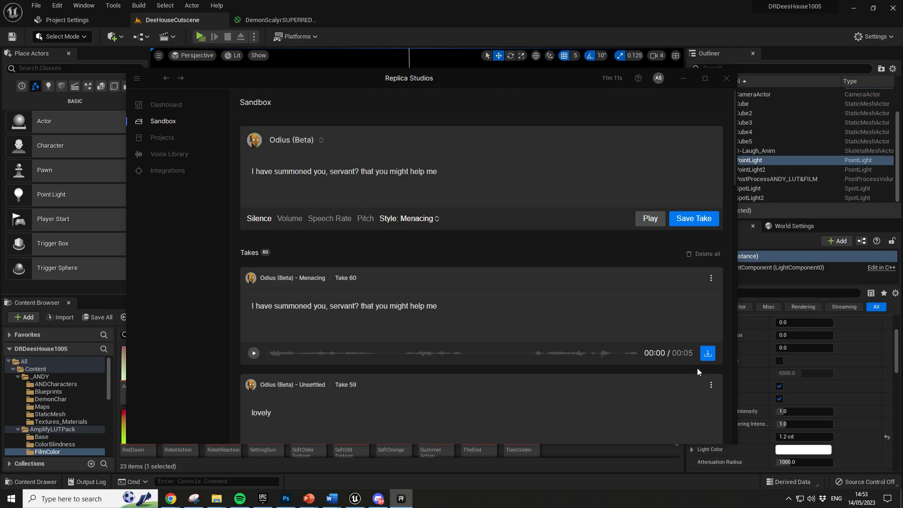
left_click(707, 353)
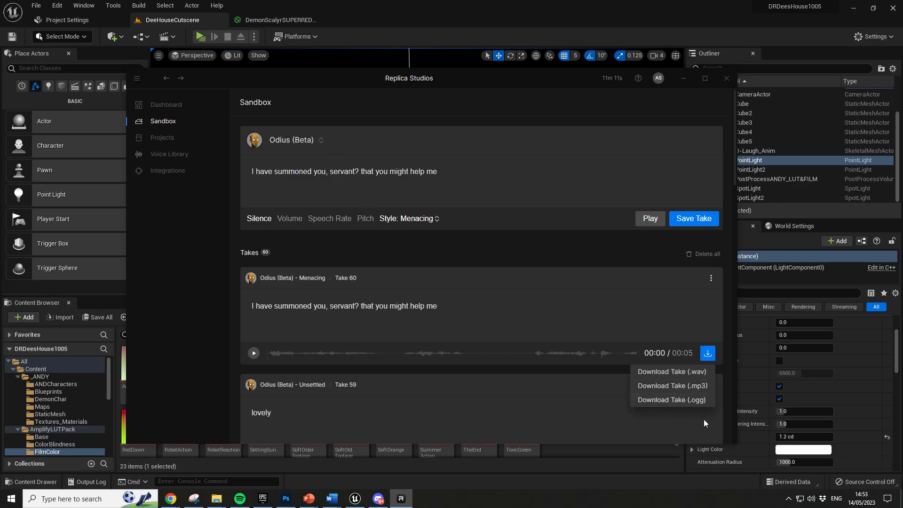
left_click(684, 374)
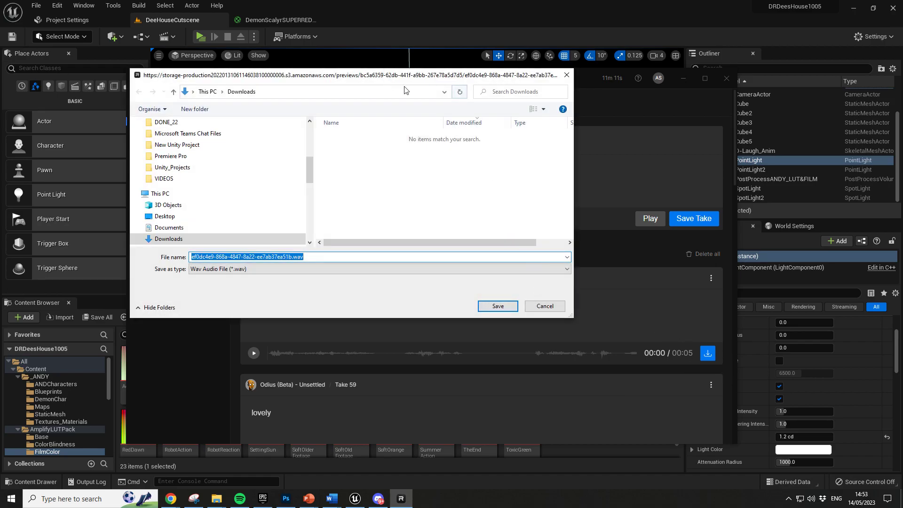
key("Return")
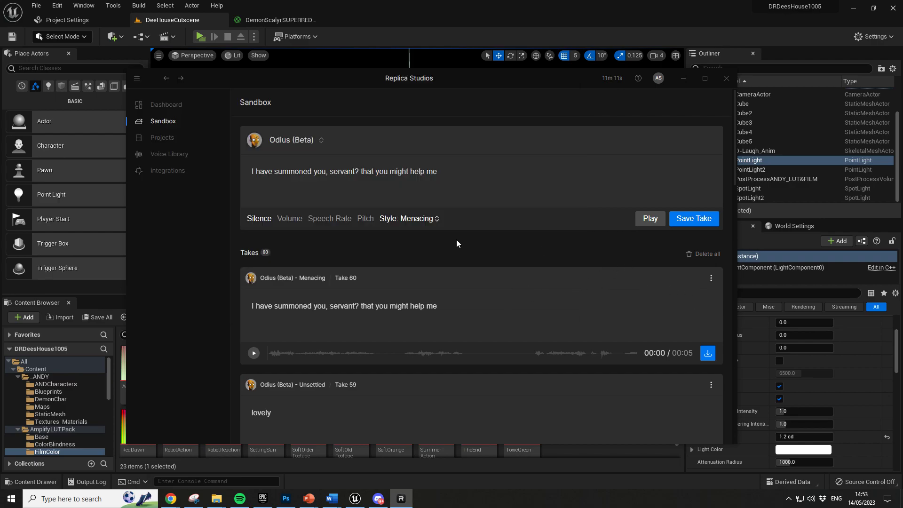
Play the sample of the Atlas voice and choose Atlas as the voice actor for the line
left_click(320, 142)
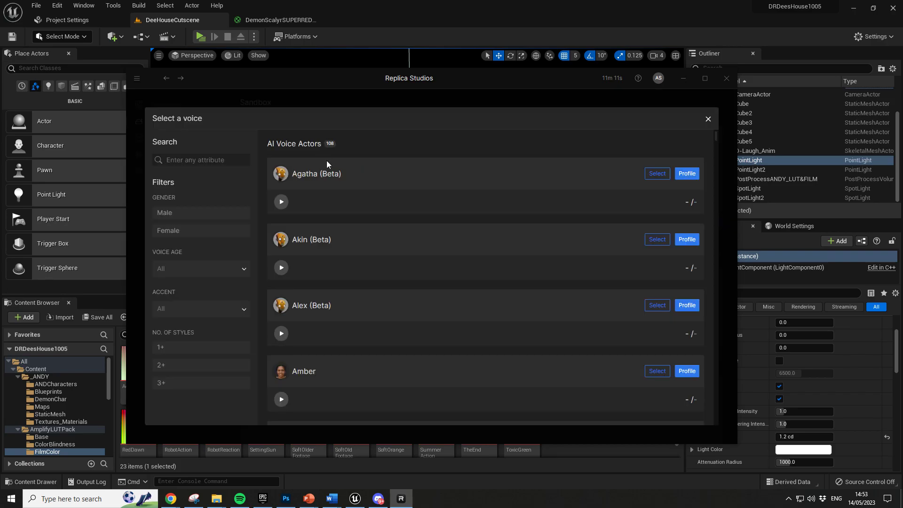
scroll(399, 281, "down", 10)
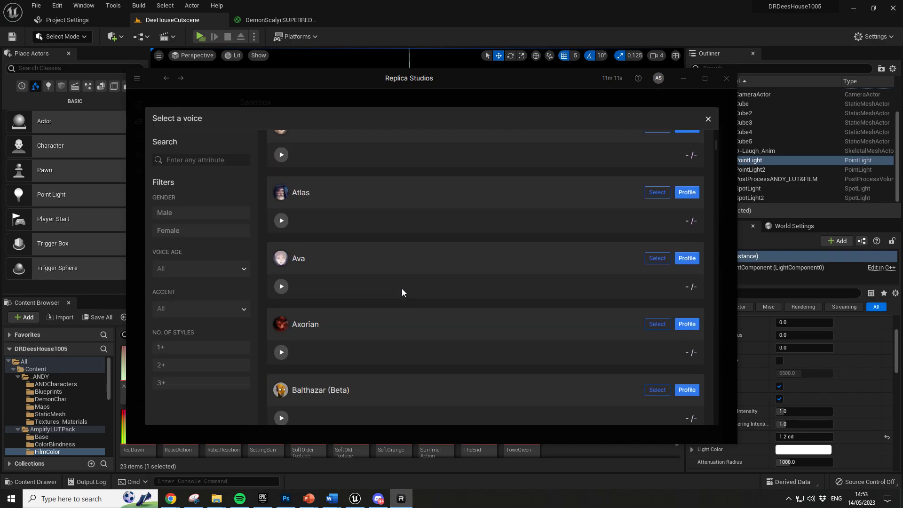
scroll(403, 292, "up", 4)
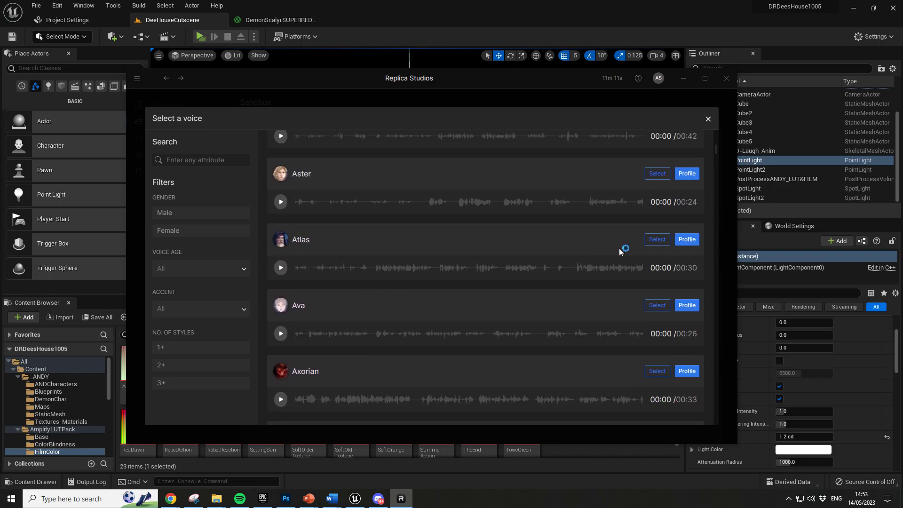
left_click(282, 268)
left_click(282, 268)
left_click(664, 242)
Add the Stern style as a blend of 50% Wise and 50% Fierce, and preview the line with Atlas
left_click(420, 219)
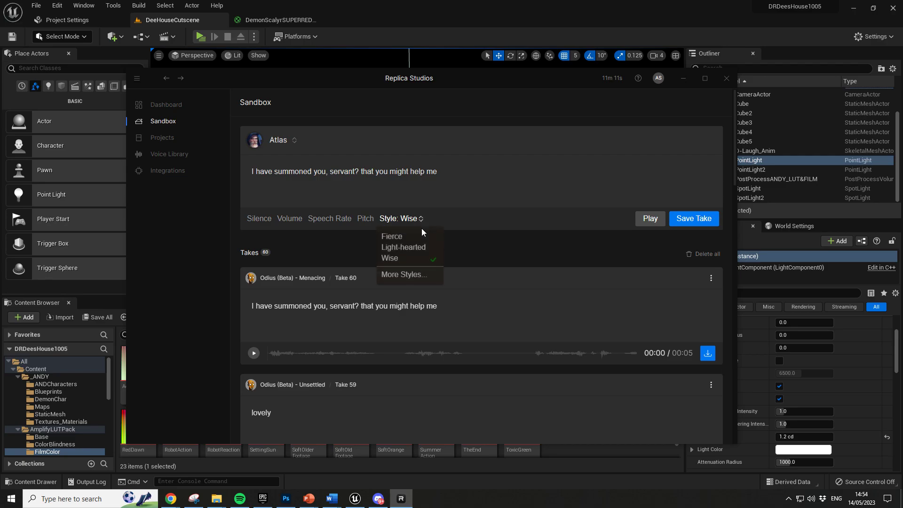
left_click(406, 278)
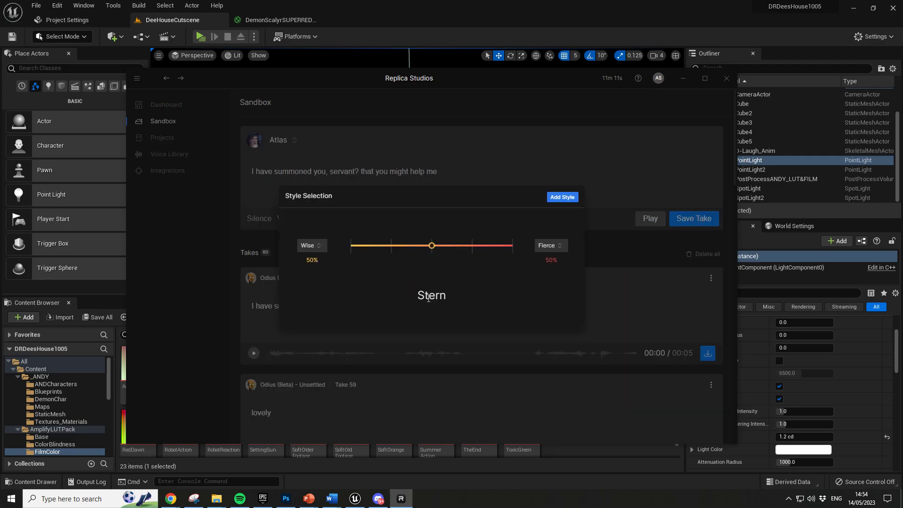
left_click(565, 199)
left_click(645, 219)
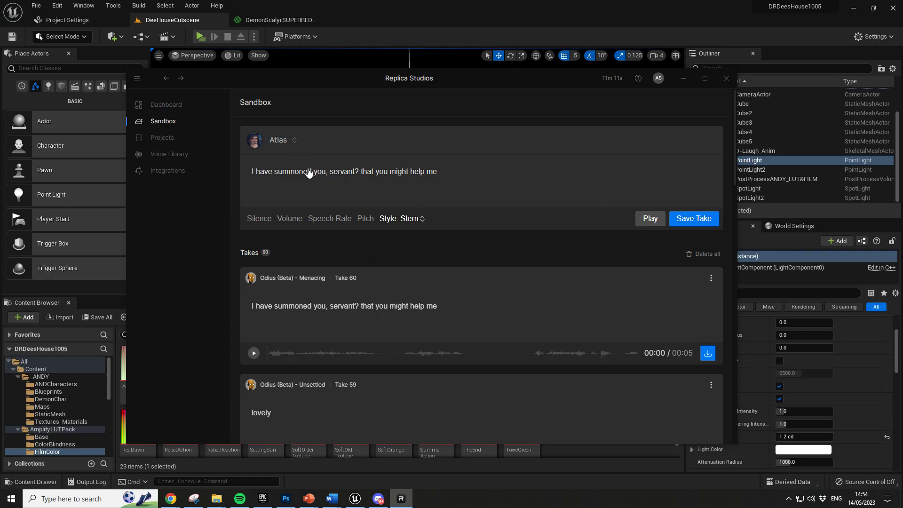
Browse the list of AI voice actors, close it without choosing another voice, and reposition the application window
left_click(295, 140)
scroll(396, 256, "down", 8)
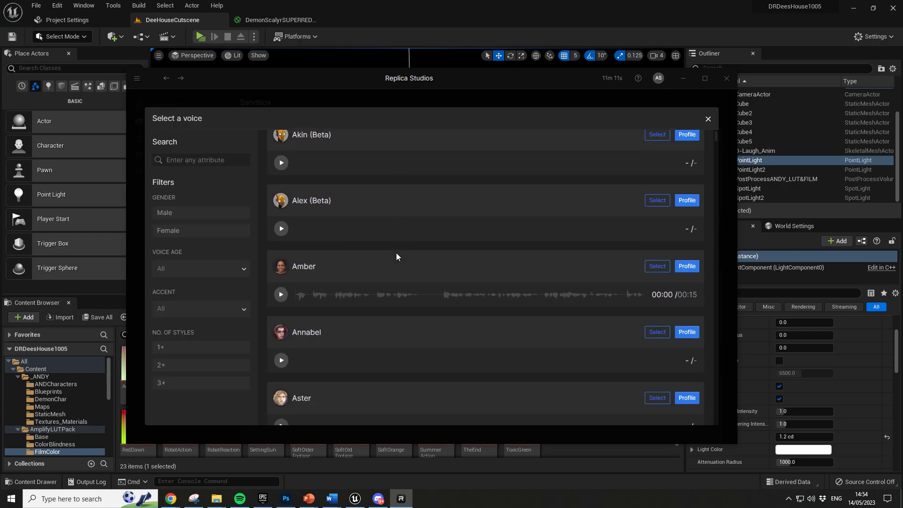
scroll(415, 272, "down", 5)
scroll(422, 258, "up", 10)
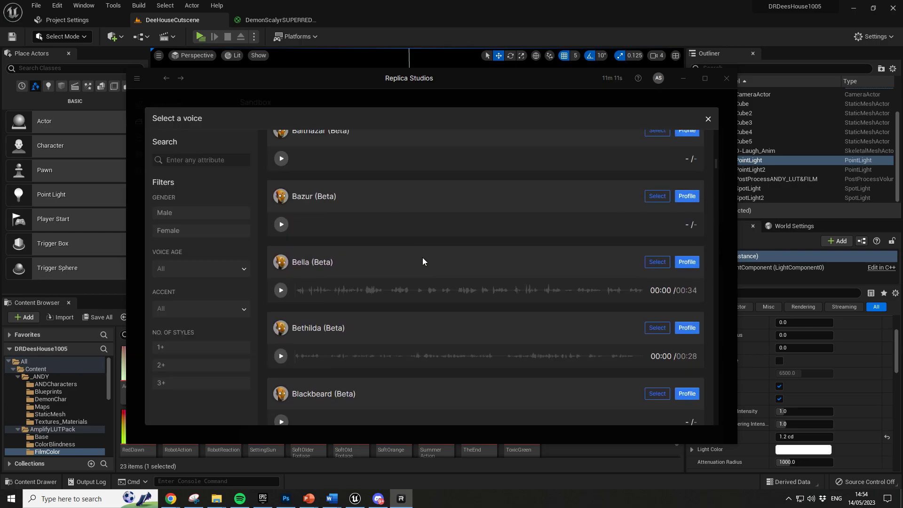
scroll(426, 257, "up", 4)
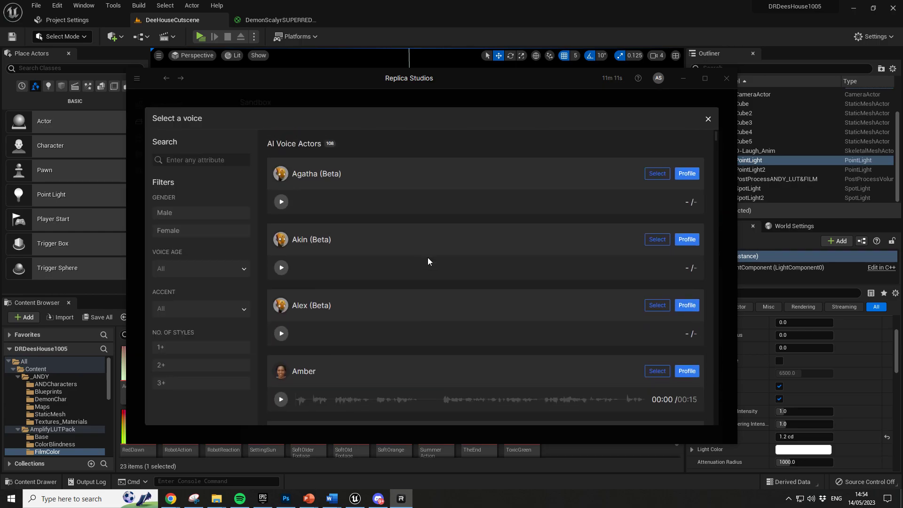
left_click(708, 120)
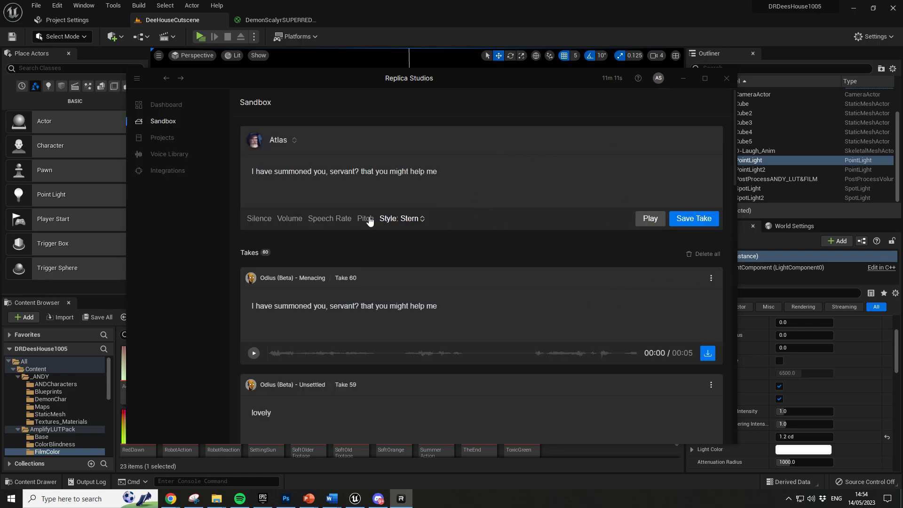
left_click_drag(340, 83, 373, 83)
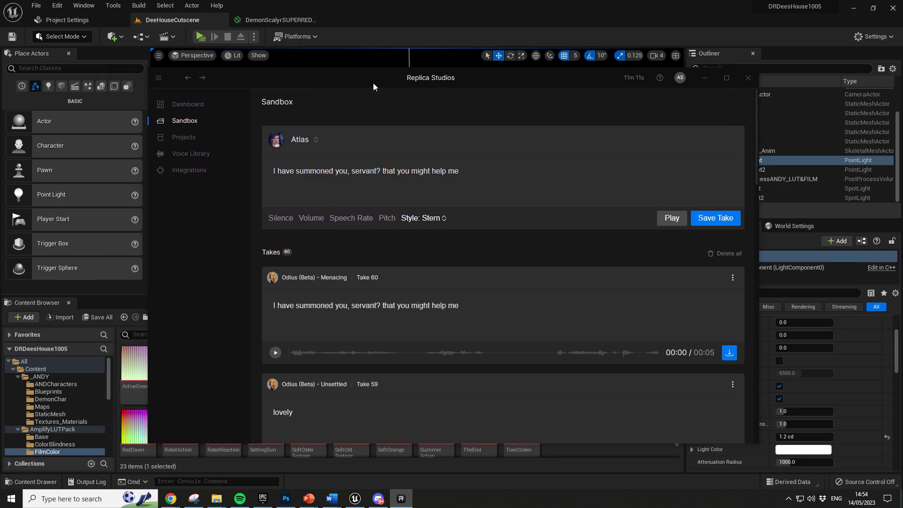